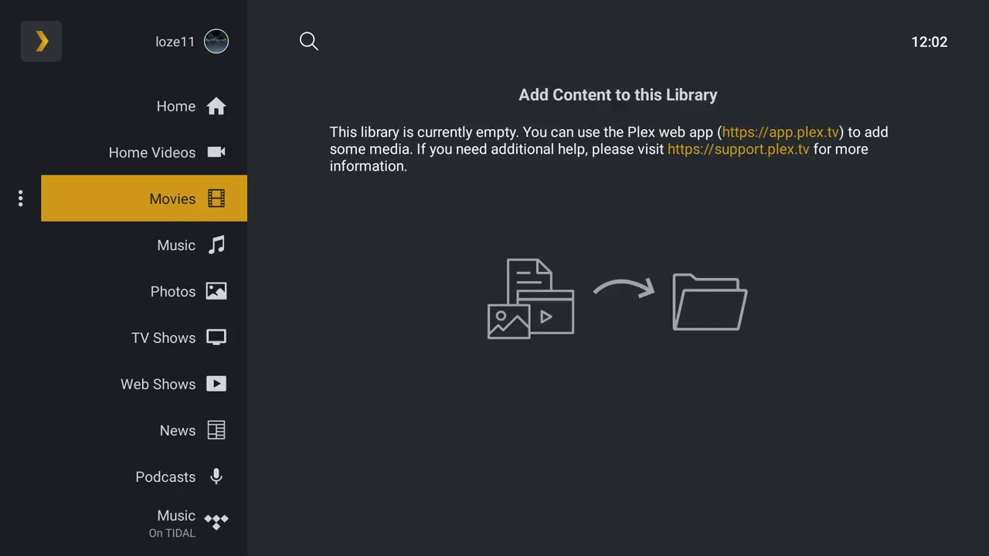
# Browse the Plex sidebar through Music, Photos, TV Shows, Web Shows, News and Podcasts.
pyautogui.click(144, 245)
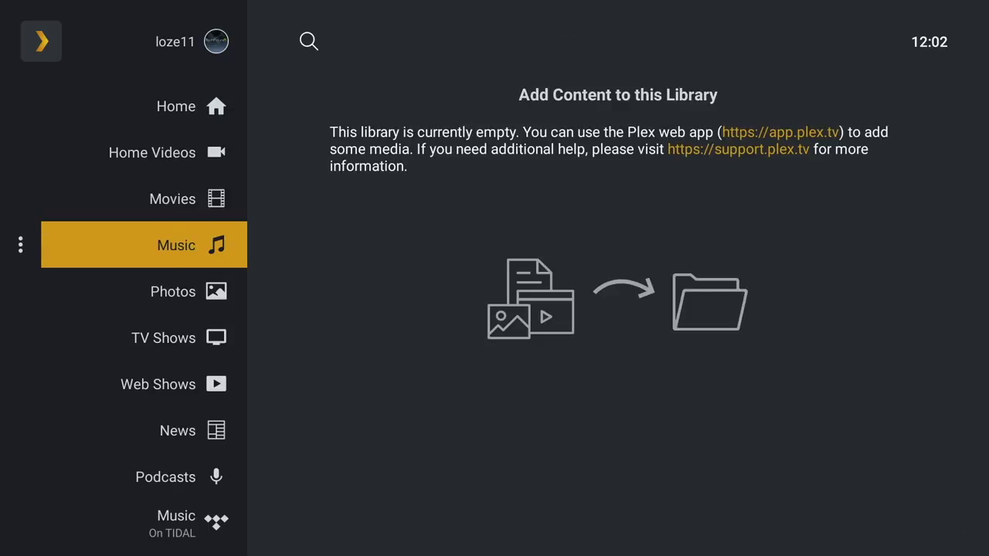
pyautogui.click(143, 292)
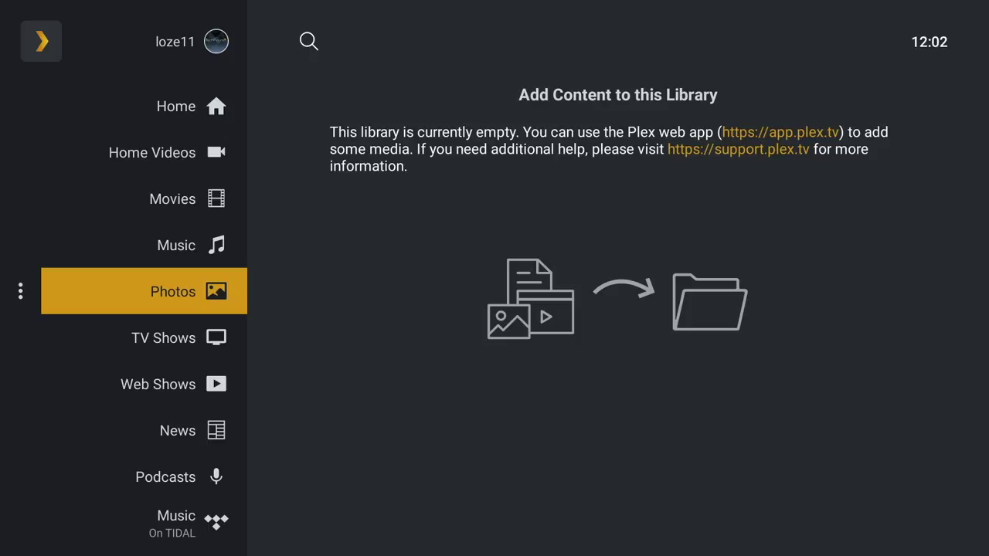
pyautogui.click(144, 337)
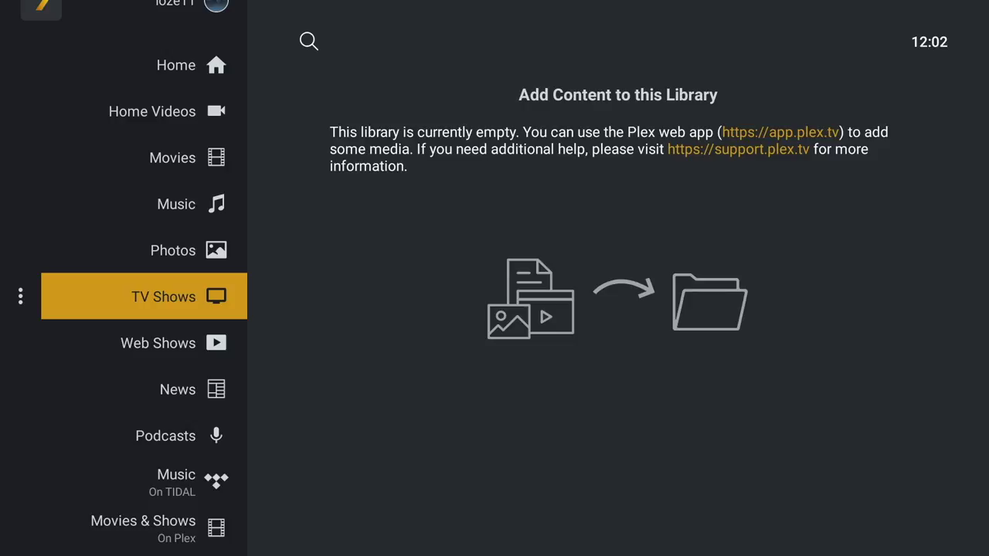
pyautogui.click(157, 343)
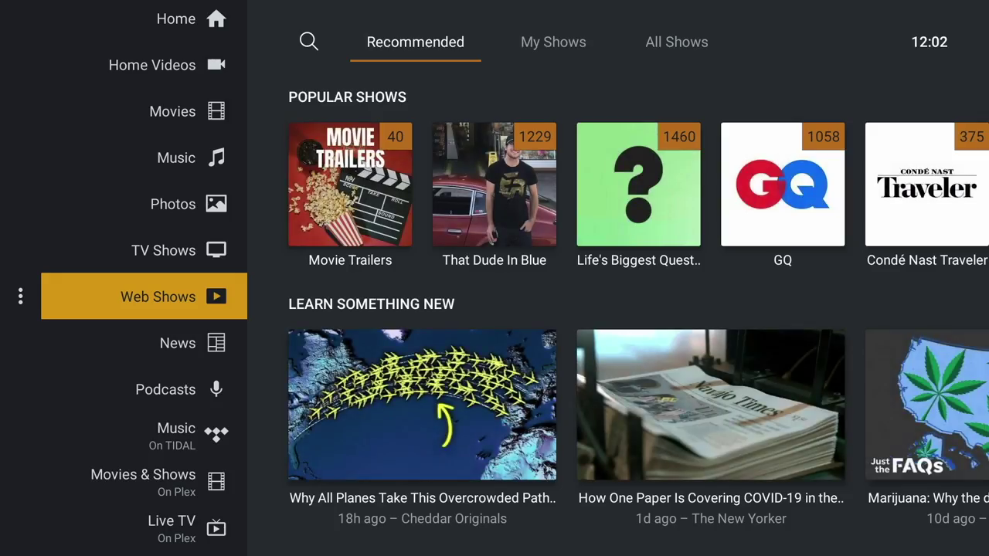
pyautogui.click(178, 343)
pyautogui.click(165, 342)
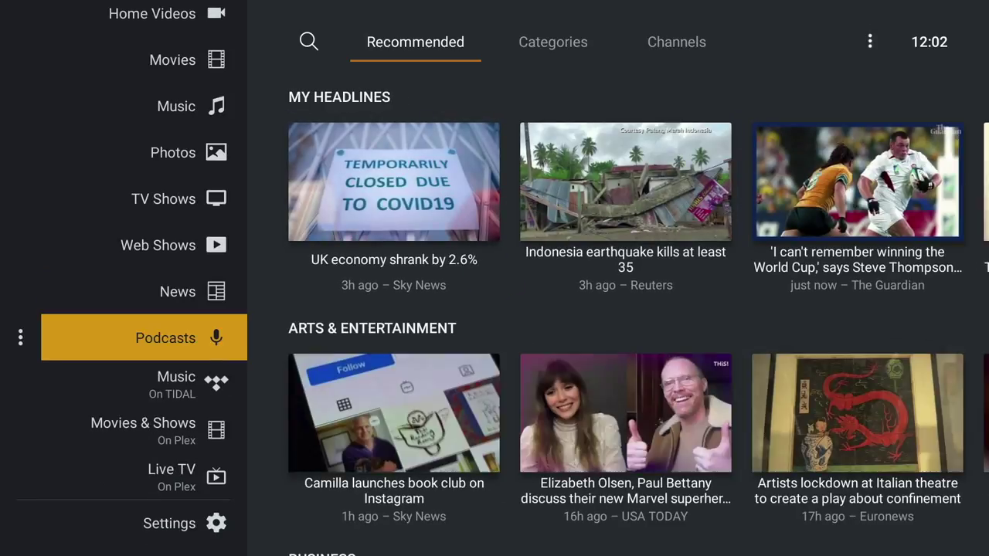
# Move past Music On TIDAL, Movies & Shows and Live TV, and check the Plex Media Server status in settings.
pyautogui.press('Down')
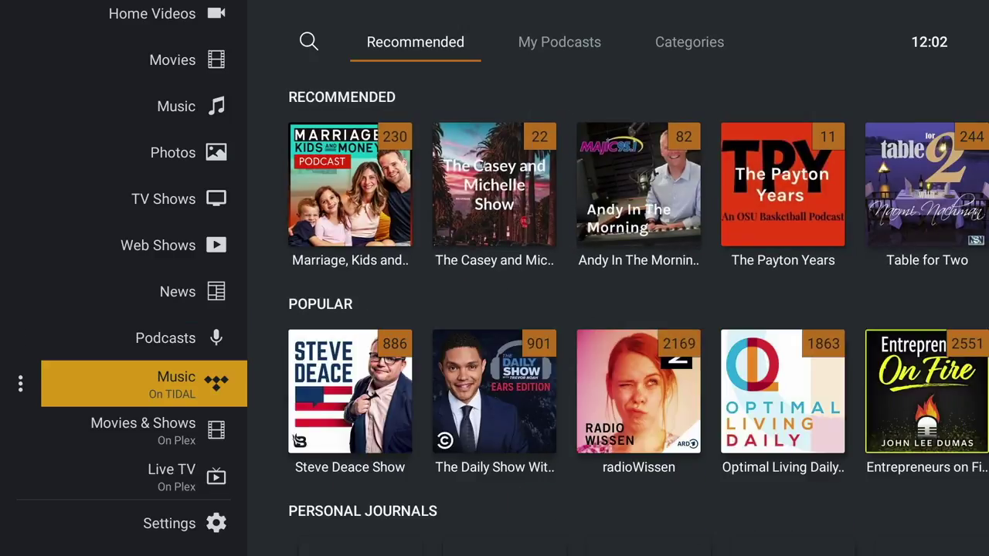
pyautogui.press('Down')
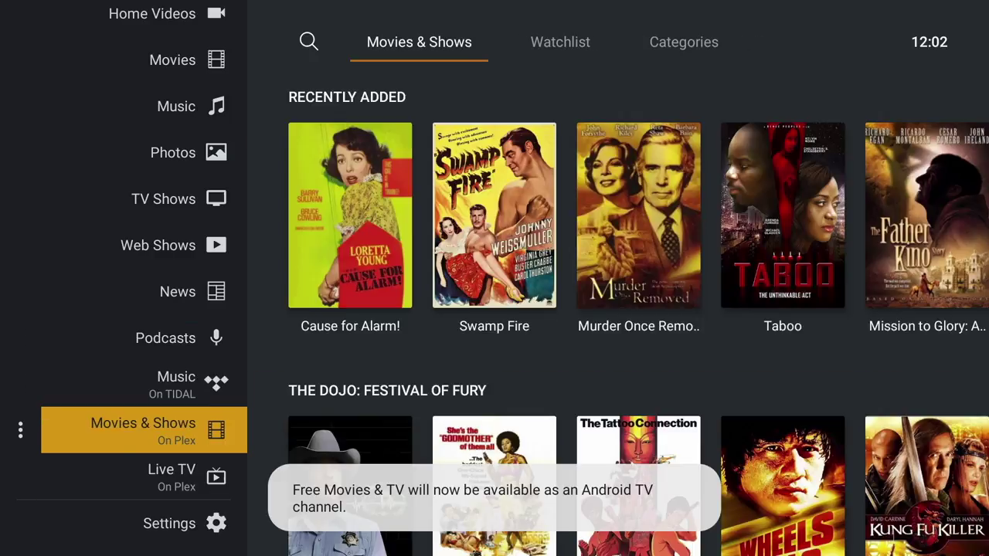
pyautogui.press('Down')
pyautogui.press('Down')
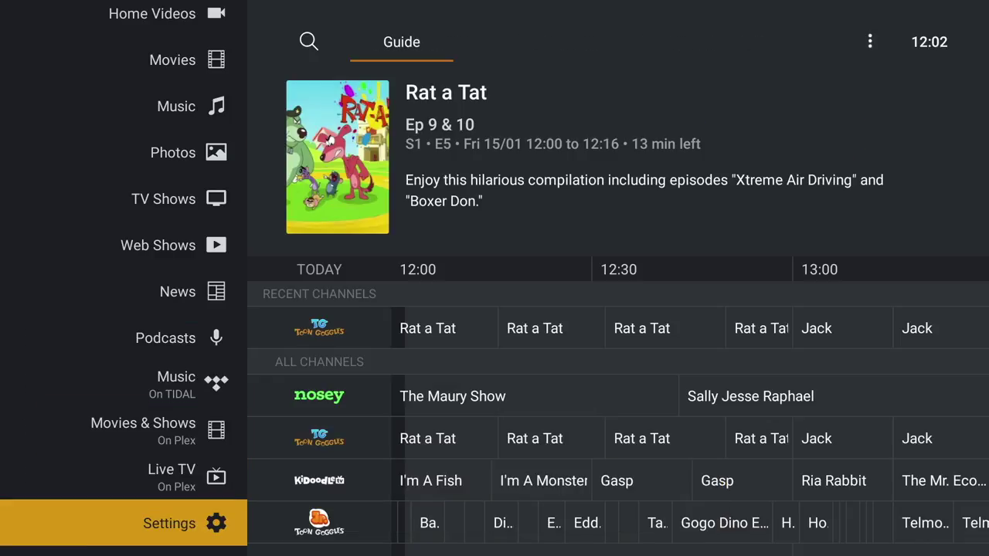
pyautogui.press('Return')
pyautogui.press('Down')
pyautogui.press('Down')
pyautogui.press('Down')
pyautogui.press('Down')
pyautogui.press('Down')
pyautogui.press('Down')
pyautogui.press('Down')
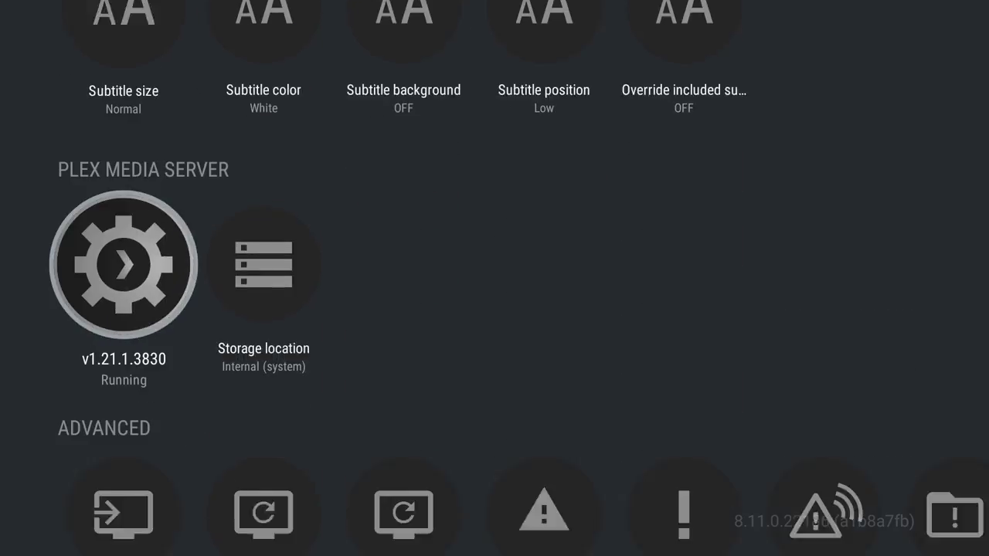
pyautogui.press('Escape')
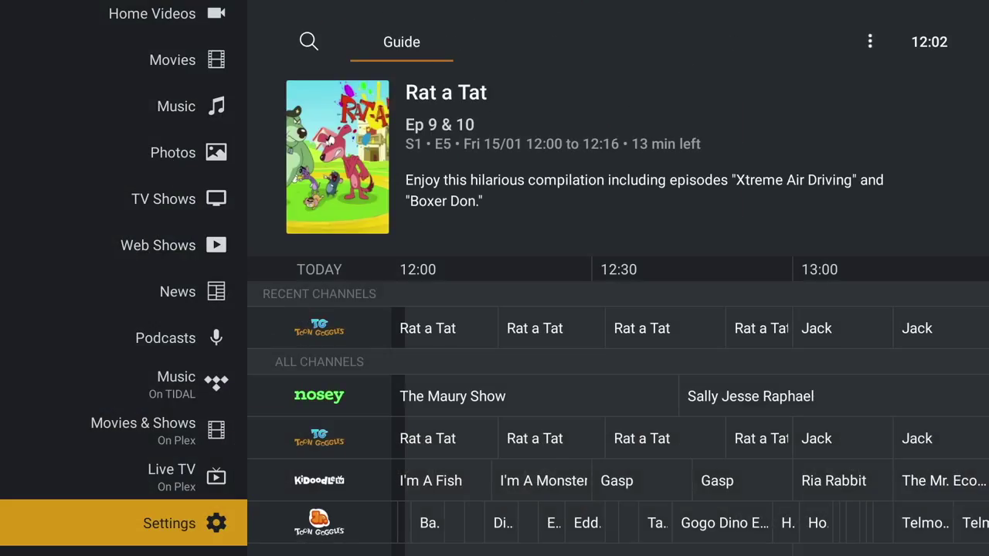
# Return up the library list past the empty Movies library and exit Plex to the Android TV home screen.
pyautogui.press('Up')
pyautogui.press('Escape')
pyautogui.press('Down')
pyautogui.press('Down')
pyautogui.press('Down')
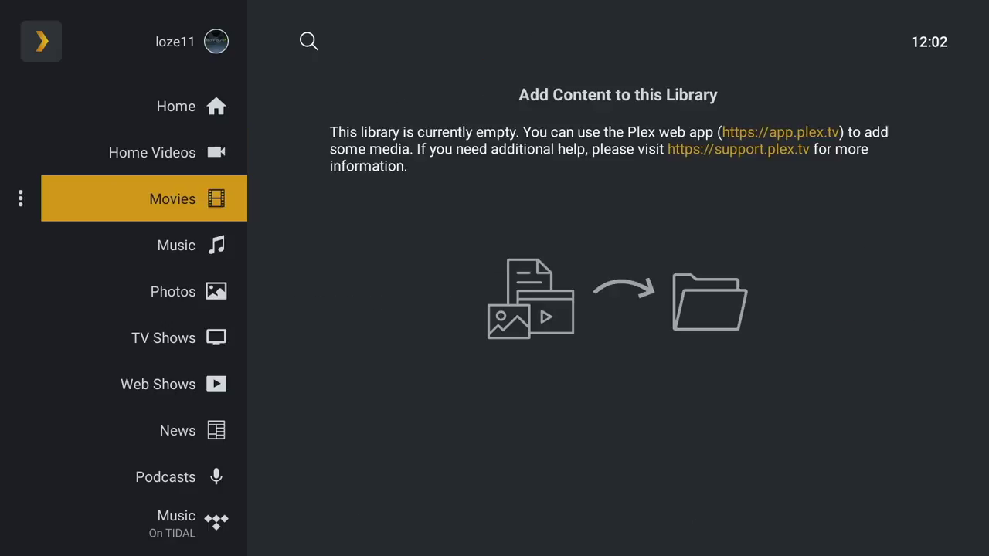
pyautogui.press('Down')
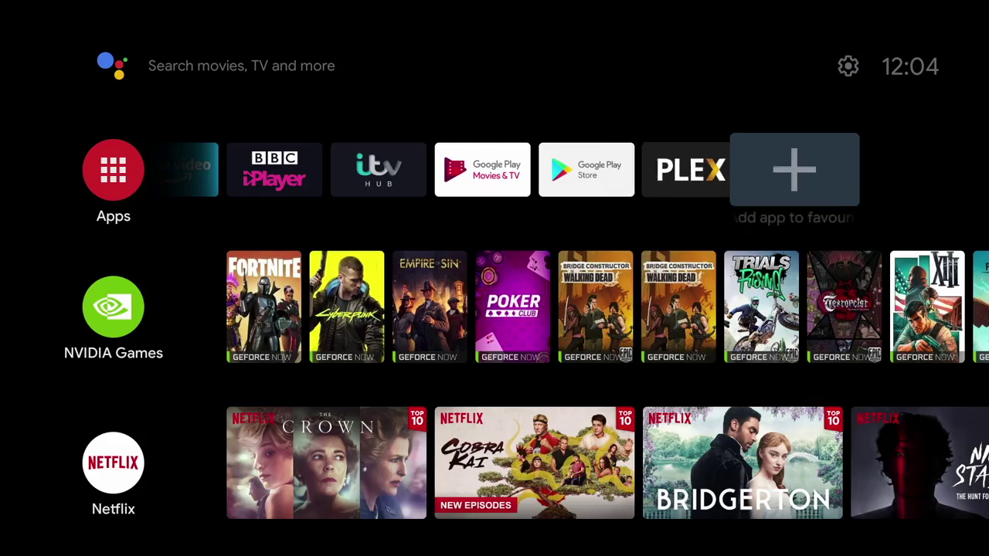
pyautogui.press('Up')
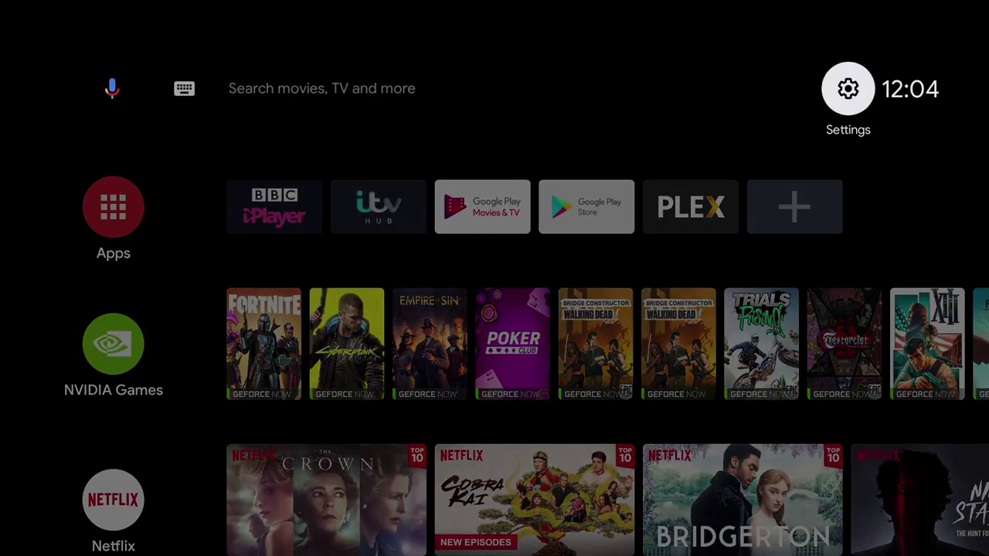
# Turn on Device Preferences > Storage > Transfer files over local network, showing the Shield's IP 192.168.0.72.
pyautogui.press('Down')
pyautogui.press('Down')
pyautogui.press('Down')
pyautogui.press('Down')
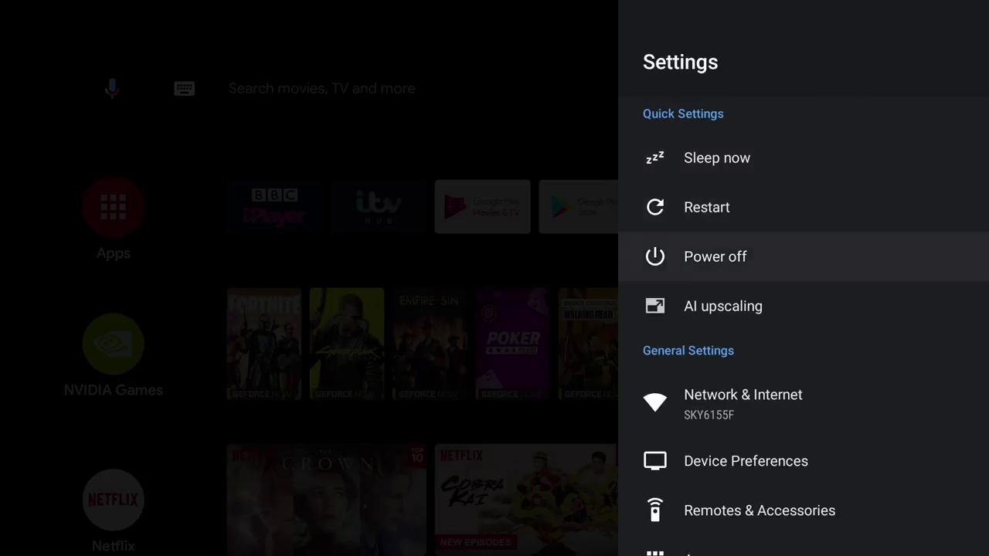
pyautogui.press('Return')
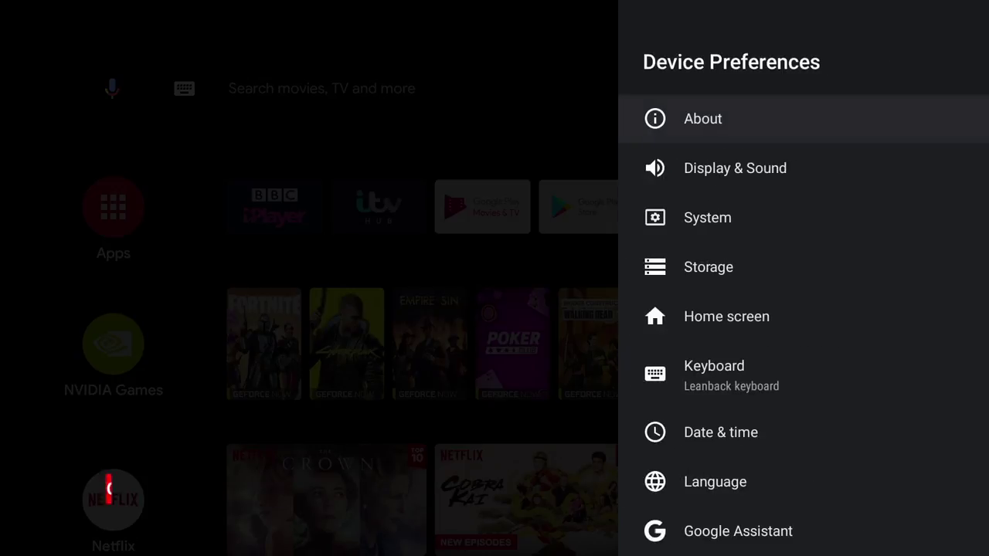
pyautogui.press('Down')
pyautogui.press('Down')
pyautogui.press('Down')
pyautogui.press('Return')
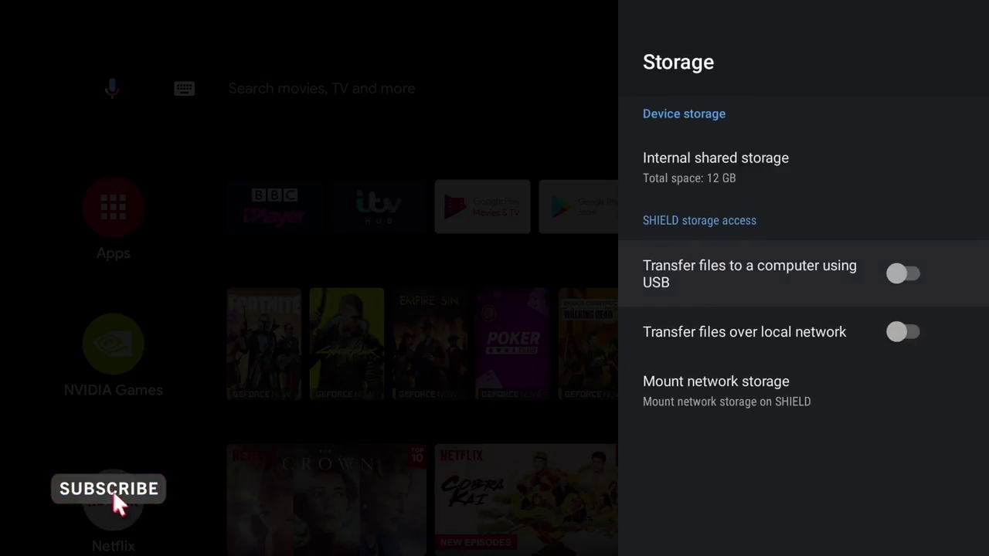
pyautogui.press('Down')
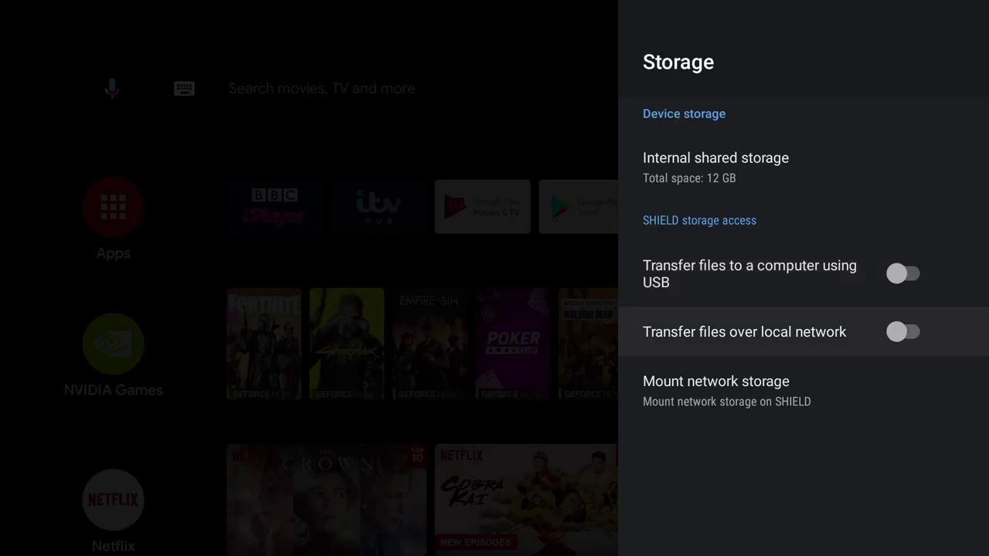
pyautogui.press('Return')
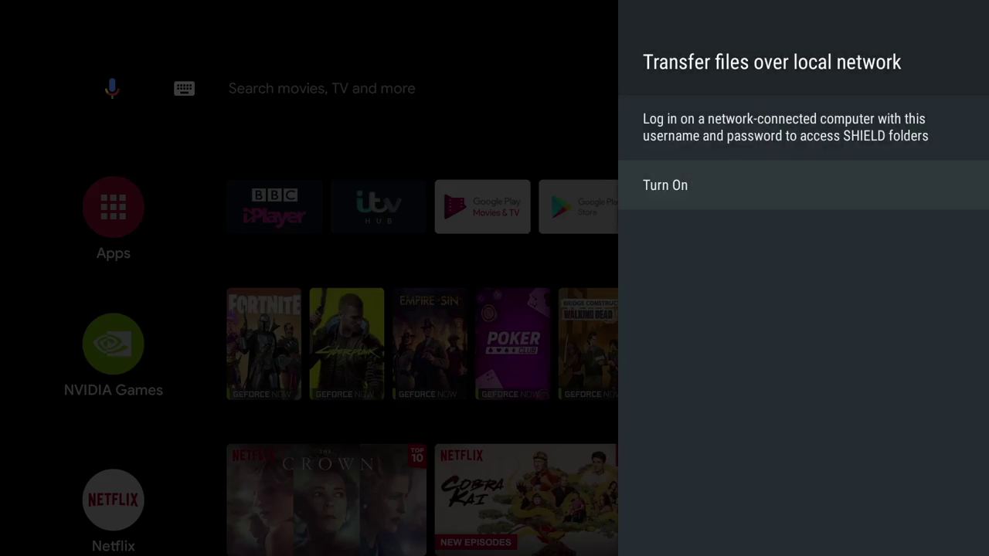
pyautogui.press('Return')
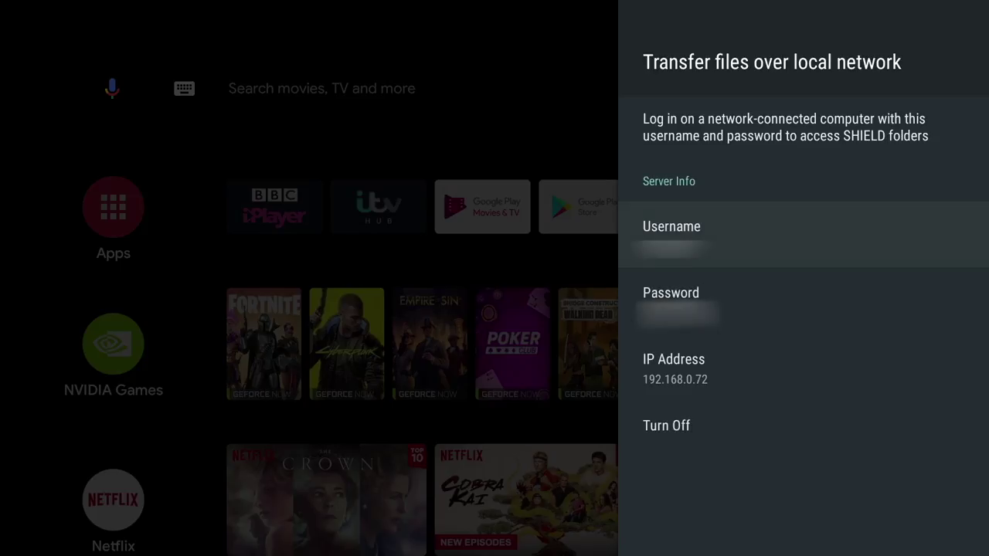
pyautogui.press('Down')
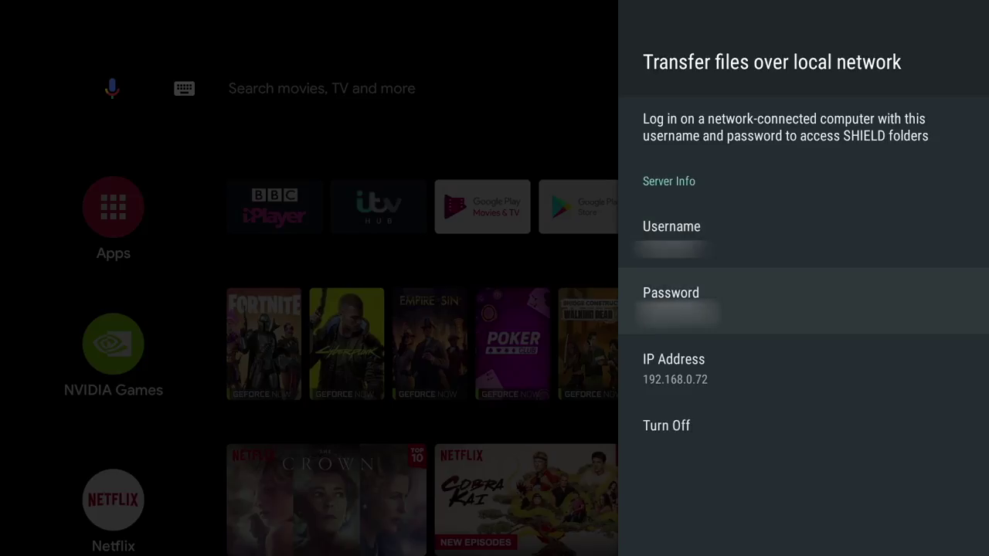
pyautogui.press('Down')
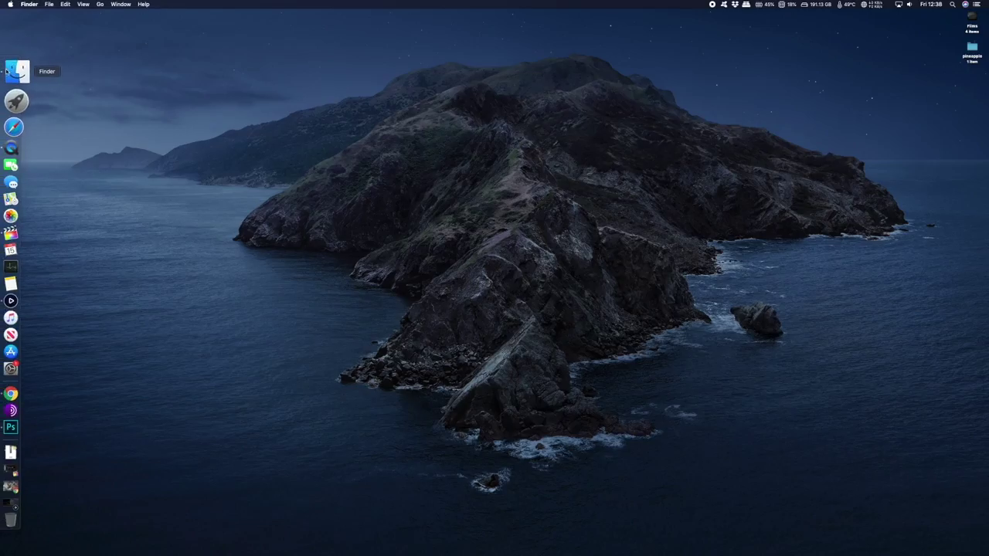
pyautogui.click(16, 71)
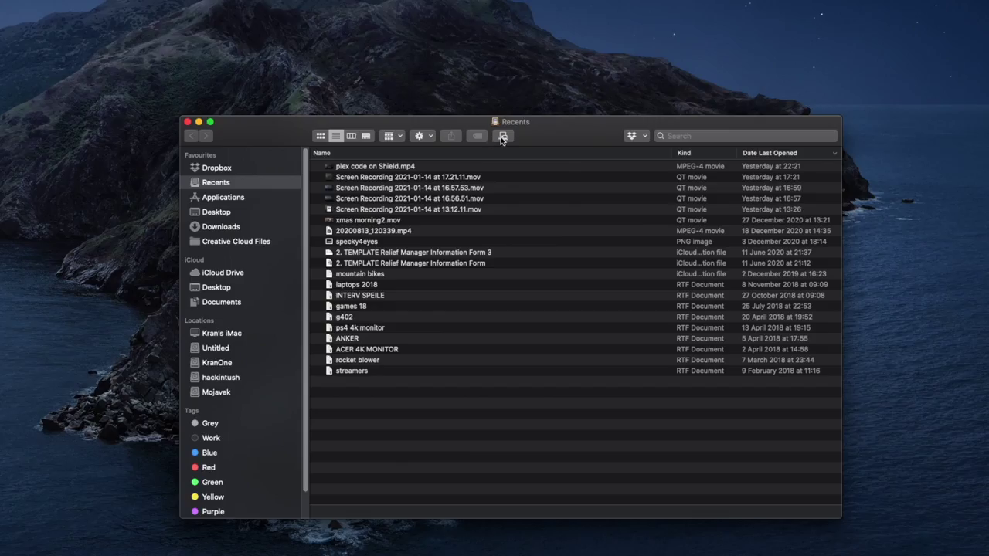
# Log in to the Shield at 192.168.0.72 as a registered user and open Plex Media Server › movies.
pyautogui.click(653, 183)
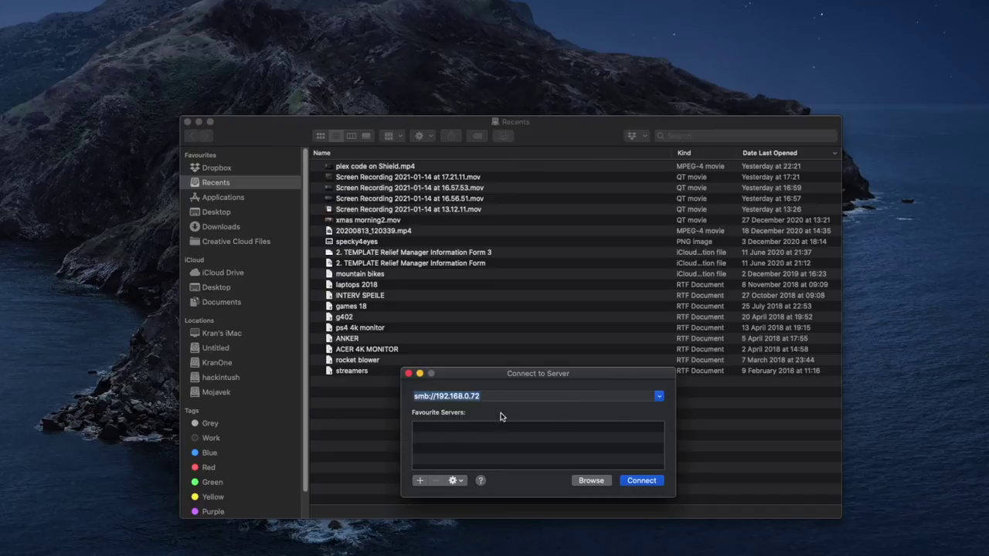
pyautogui.click(648, 485)
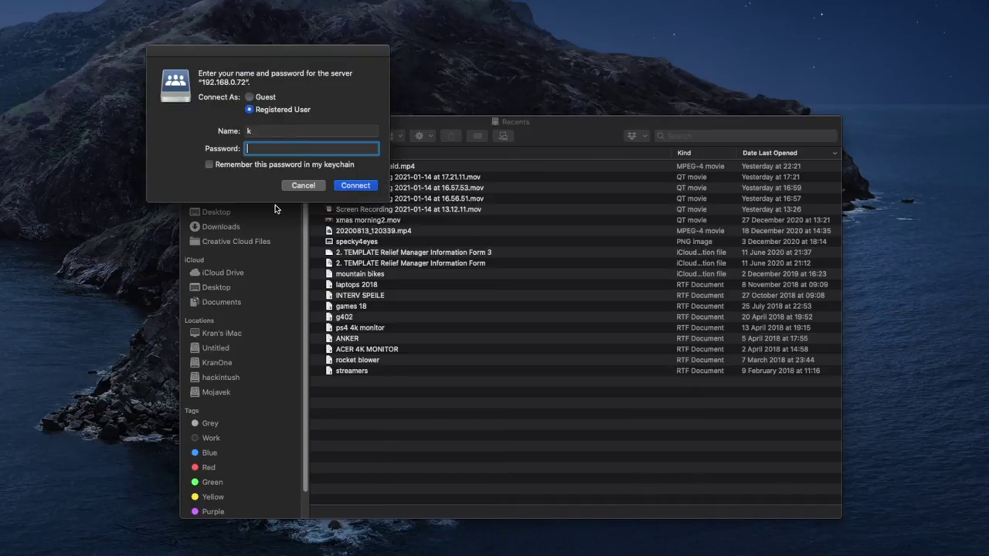
pyautogui.tripleClick(299, 135)
pyautogui.click(257, 149)
pyautogui.write('••')
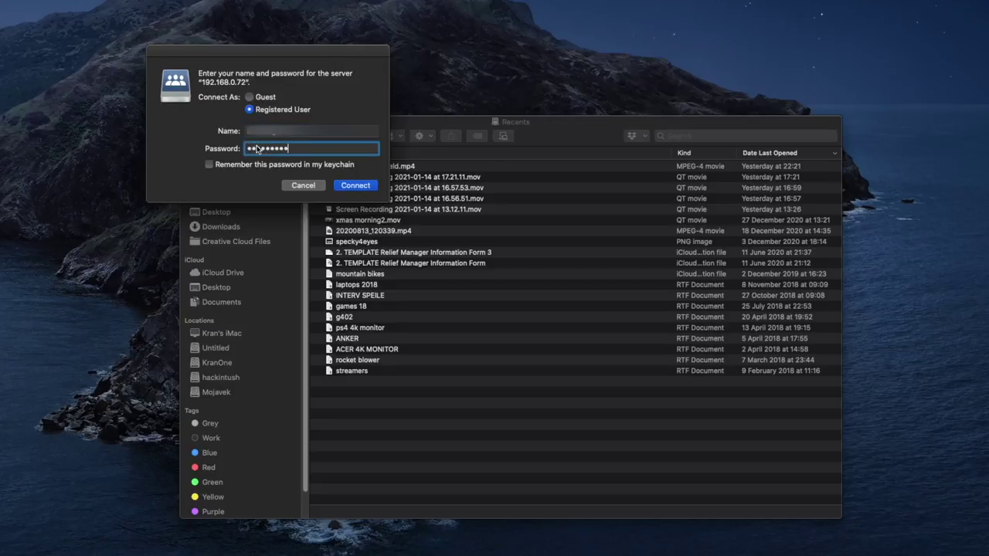
pyautogui.write('•')
pyautogui.click(357, 186)
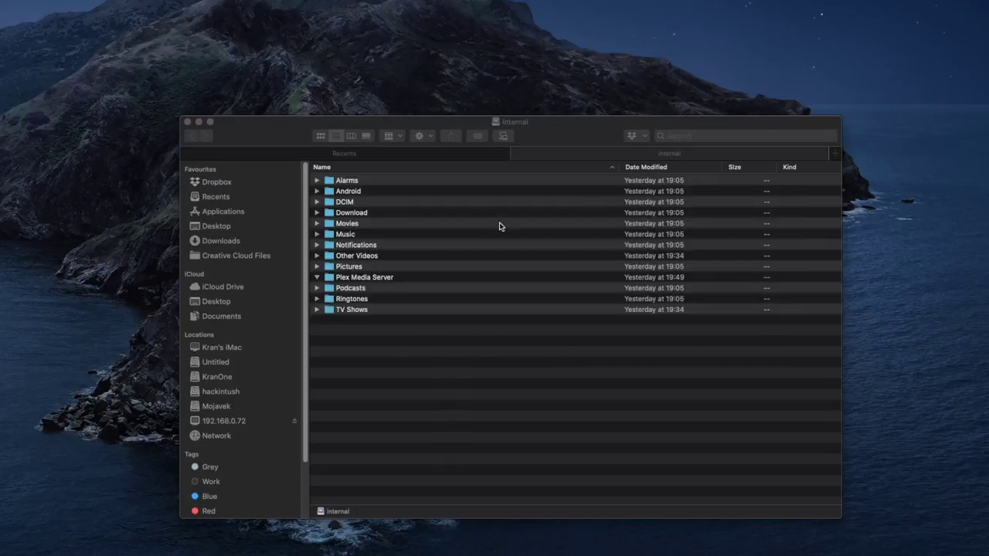
pyautogui.click(352, 279)
pyautogui.doubleClick(353, 311)
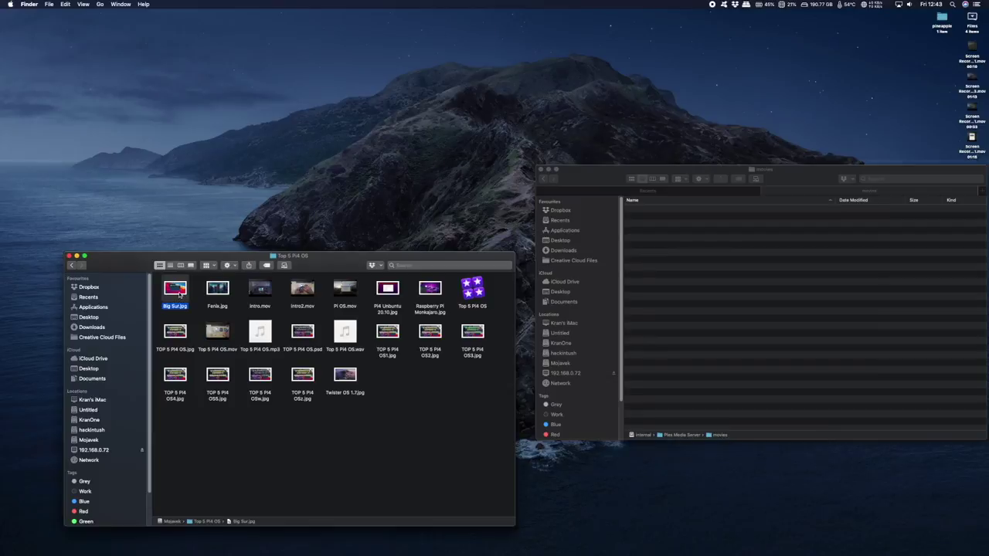
# Drag Big Sur.jpg, Fenix.jpg, TOP 5 Pi4 OS.jpg, Pi OS.mov and intro2.mov into the server's movies window.
pyautogui.keyDown('super'); pyautogui.click(220, 290); pyautogui.keyUp('super')
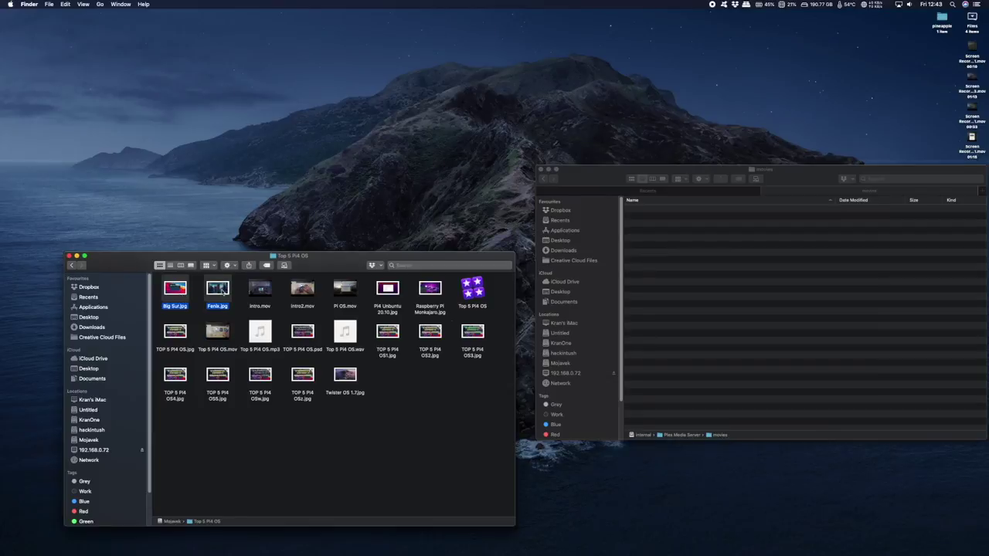
pyautogui.keyDown('super'); pyautogui.click(175, 332); pyautogui.keyUp('super')
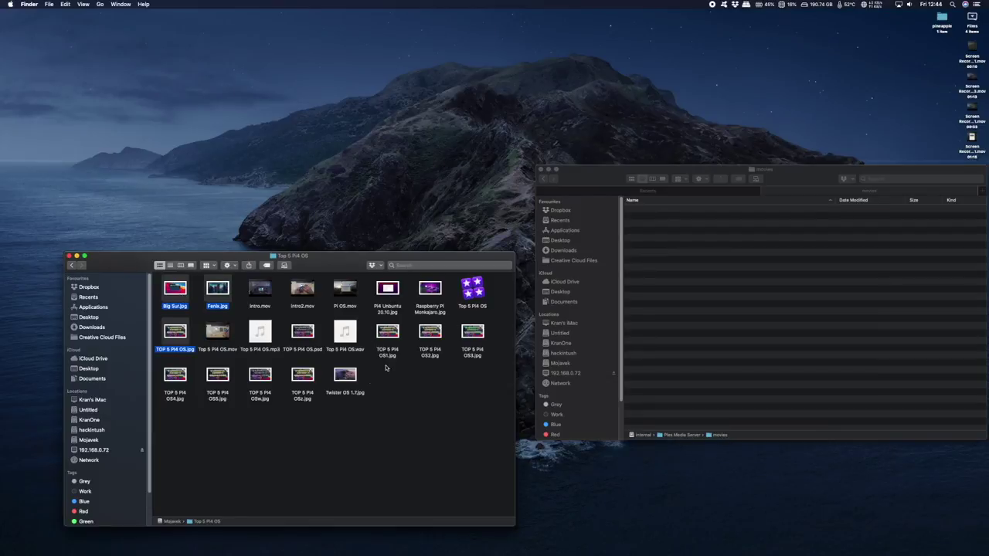
pyautogui.keyDown('super'); pyautogui.click(347, 305); pyautogui.keyUp('super')
pyautogui.keyDown('super'); pyautogui.click(308, 293); pyautogui.keyUp('super')
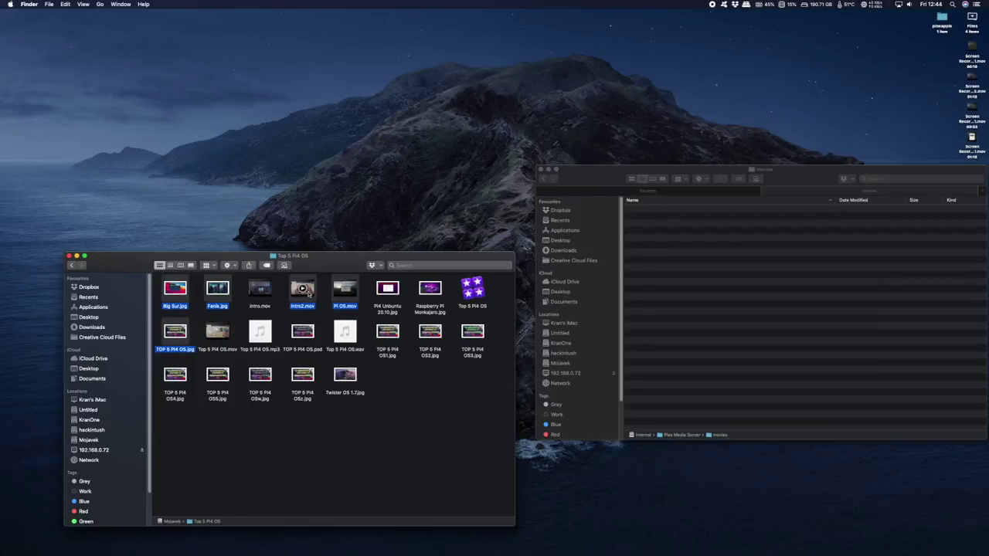
pyautogui.moveTo(308, 293); pyautogui.dragTo(745, 326)
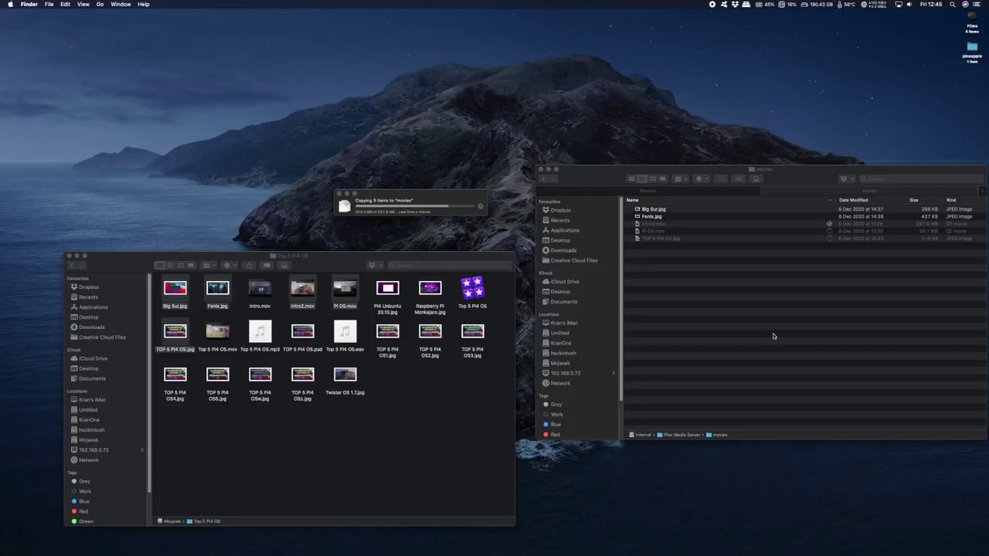
# Go back to the internal share listing and select the movies folder holding the copied files.
pyautogui.click(705, 410)
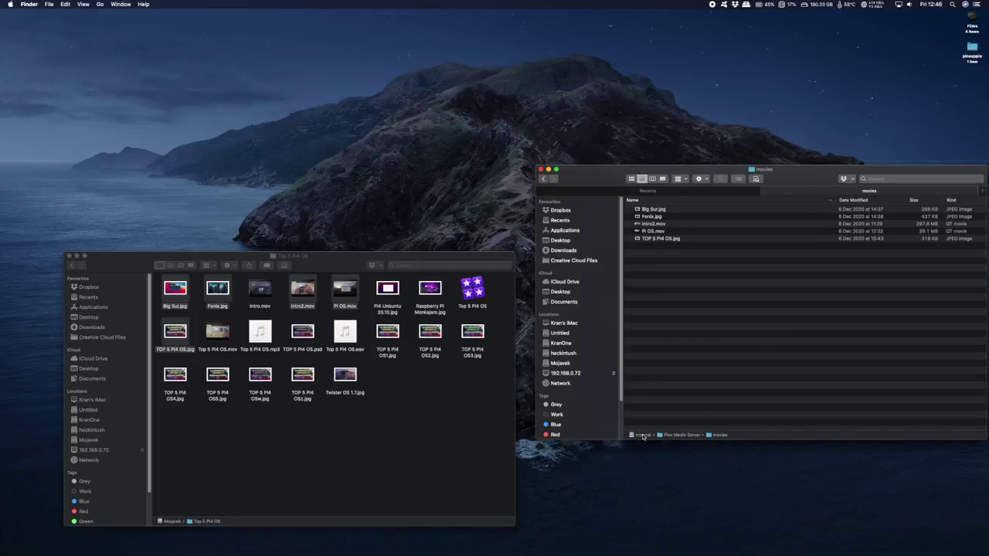
pyautogui.doubleClick(642, 435)
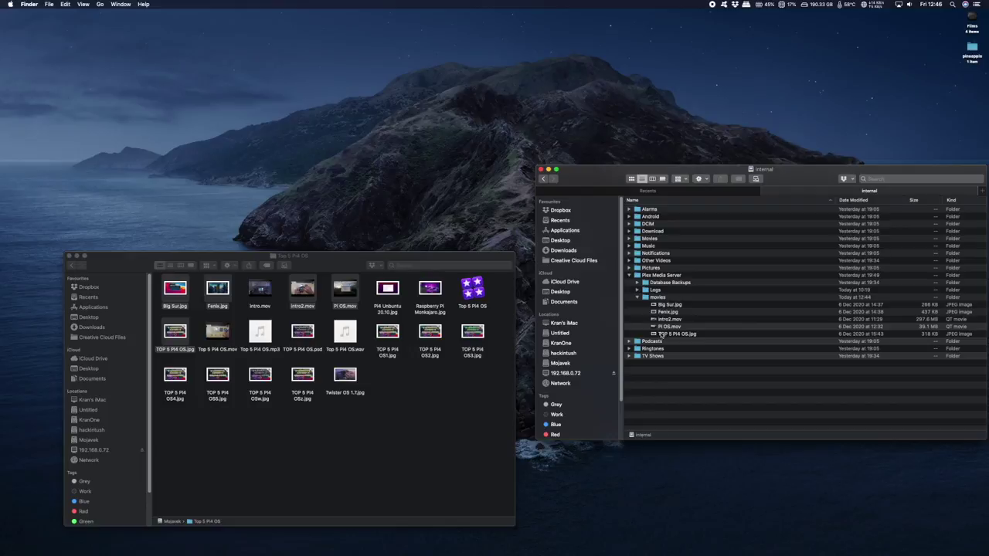
pyautogui.click(652, 300)
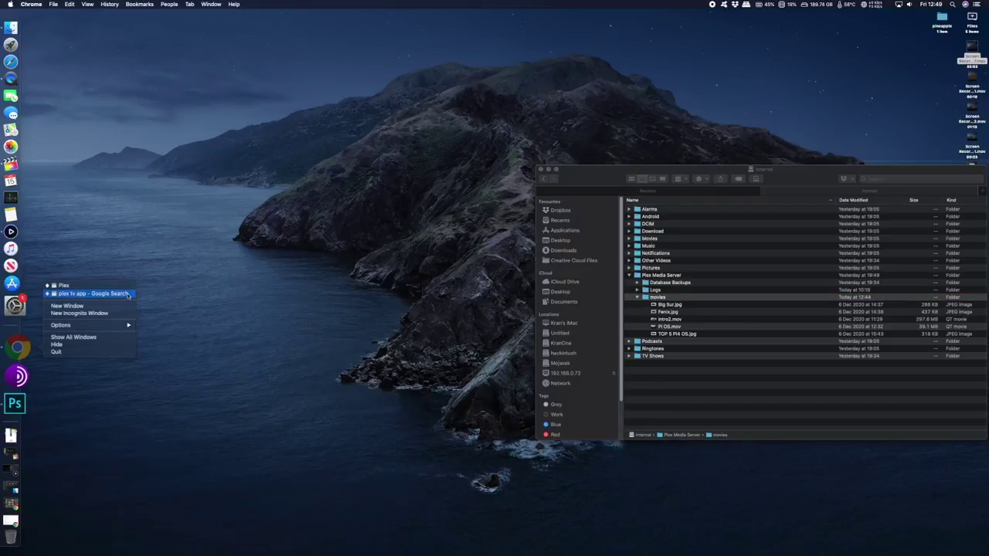
pyautogui.click(131, 292)
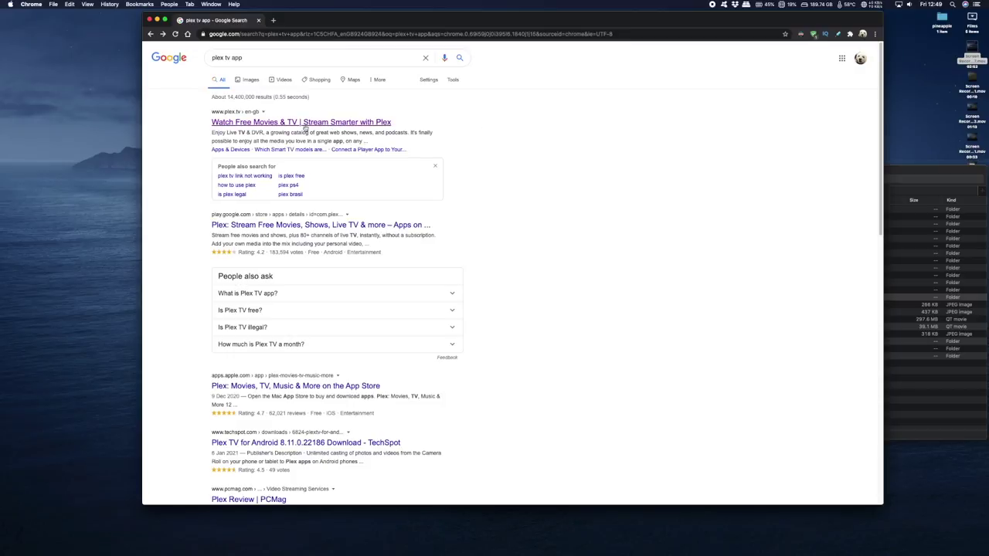
# Open plex.tv from the search results, sign in with the Google account, and launch the Plex web app.
pyautogui.click(306, 124)
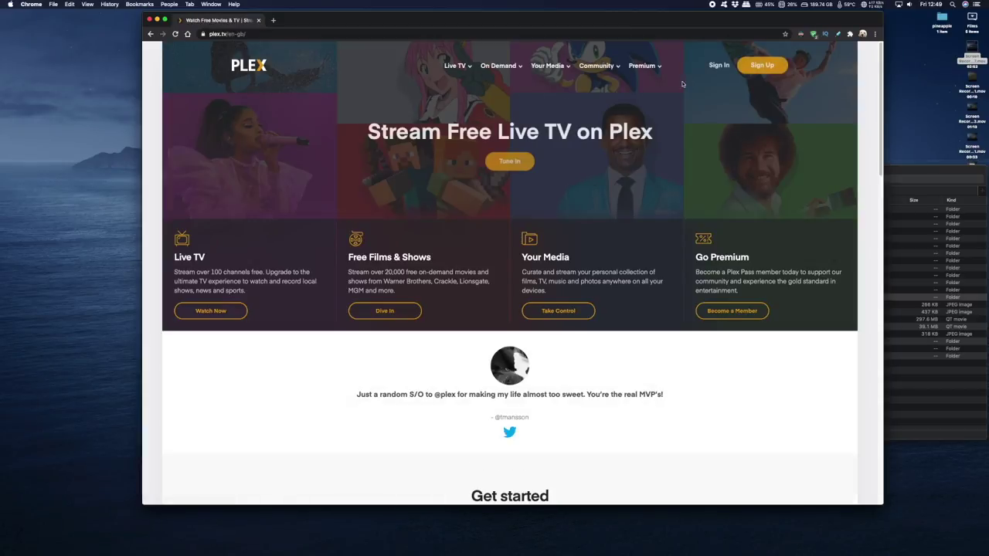
pyautogui.click(718, 67)
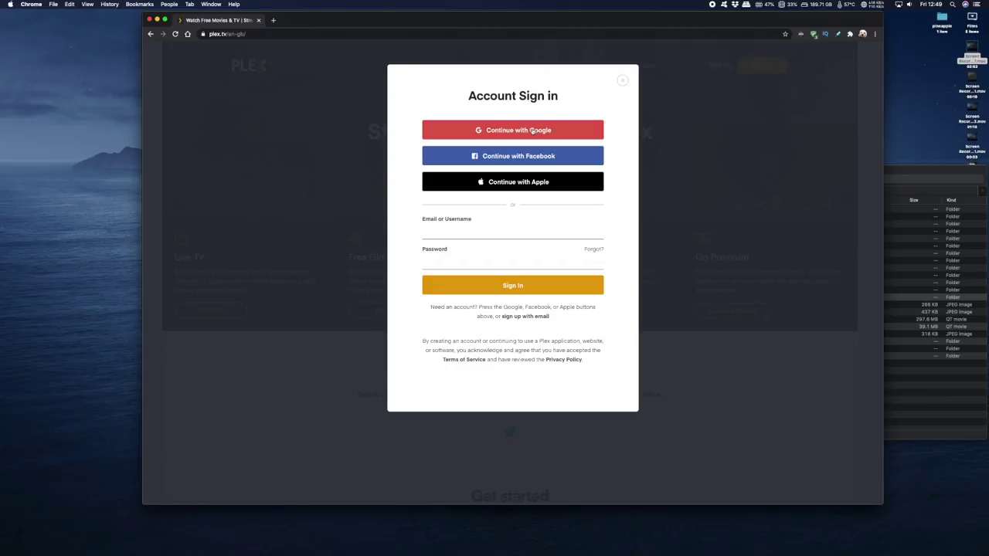
pyautogui.click(531, 130)
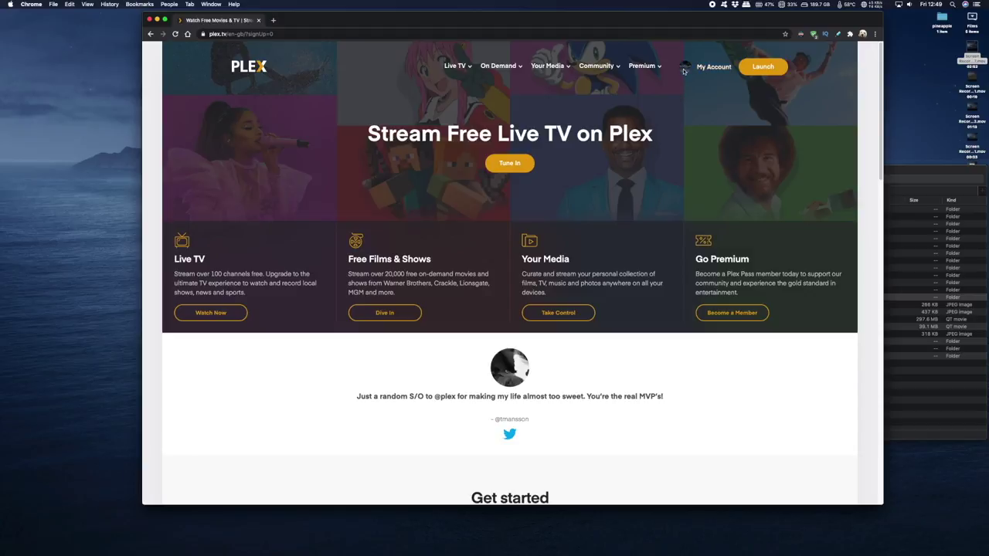
pyautogui.click(763, 68)
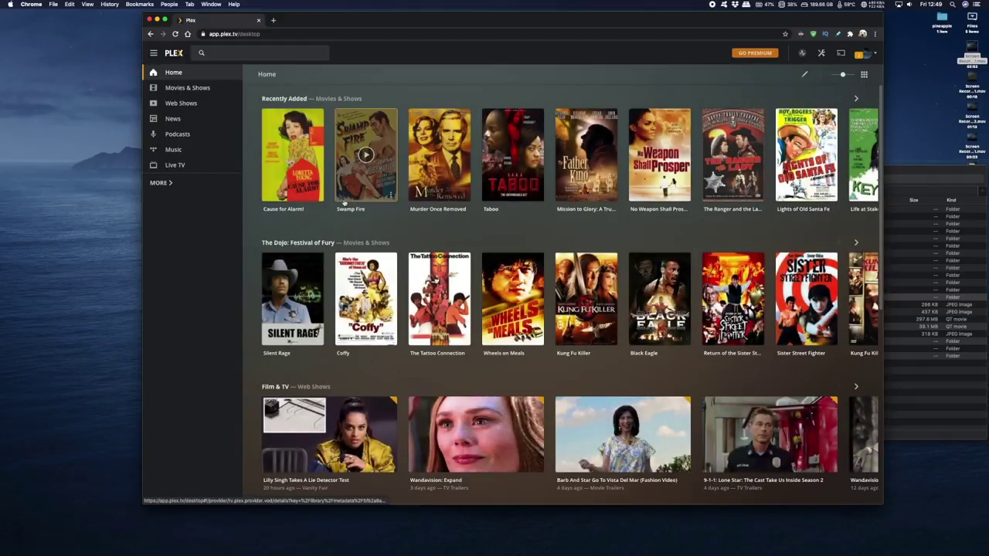
# Look through Movies & Shows, Web Shows, News and Live TV, then reveal all sources including SHIELD.
pyautogui.click(184, 88)
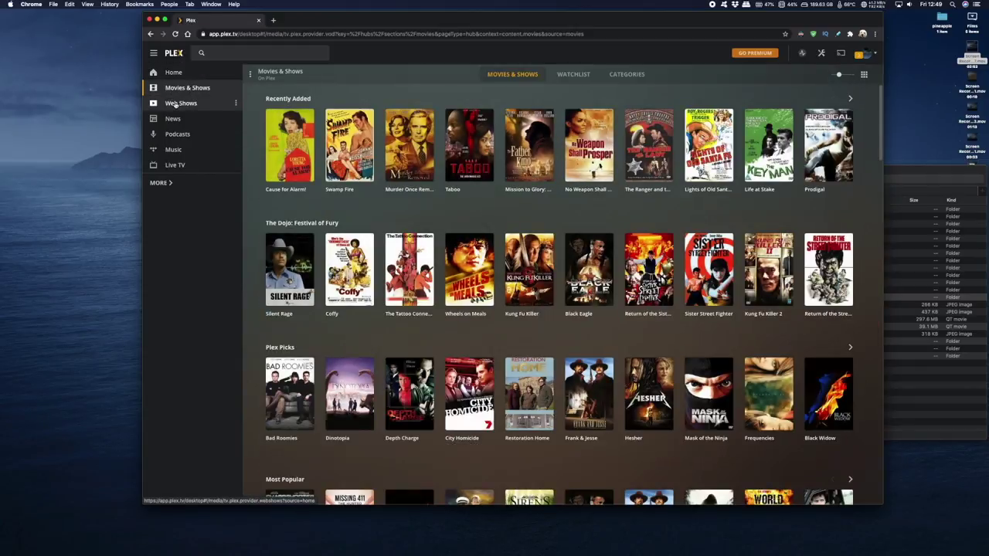
pyautogui.click(175, 105)
pyautogui.click(173, 119)
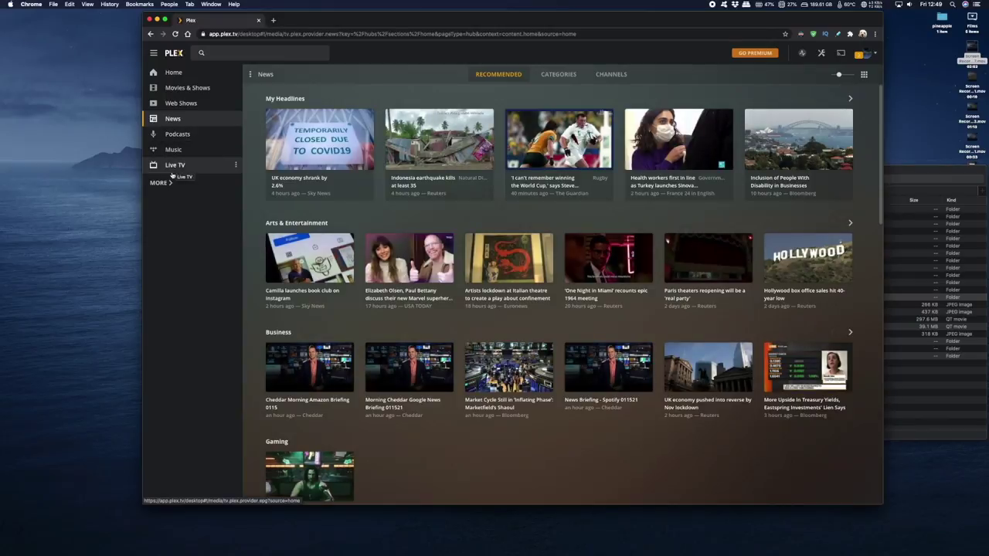
pyautogui.click(172, 172)
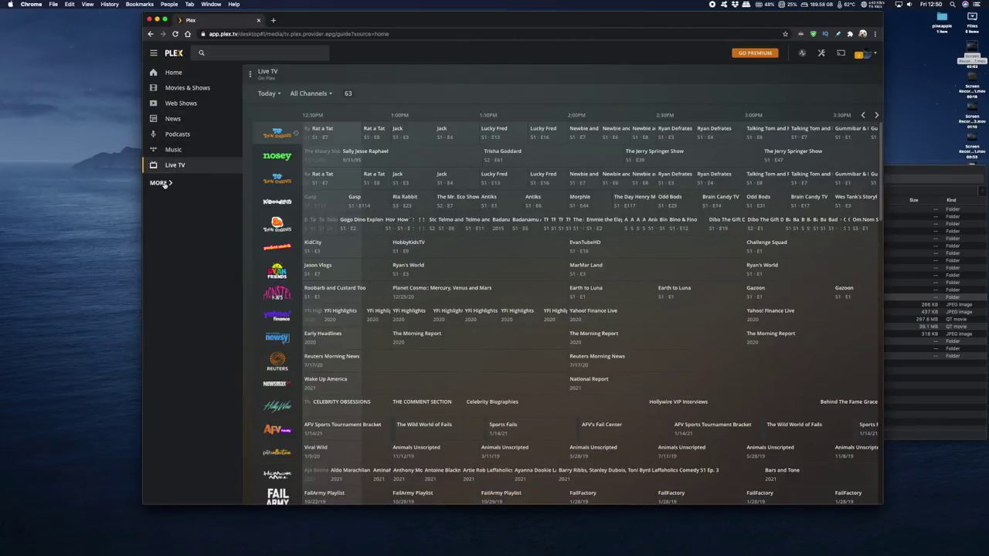
pyautogui.click(159, 183)
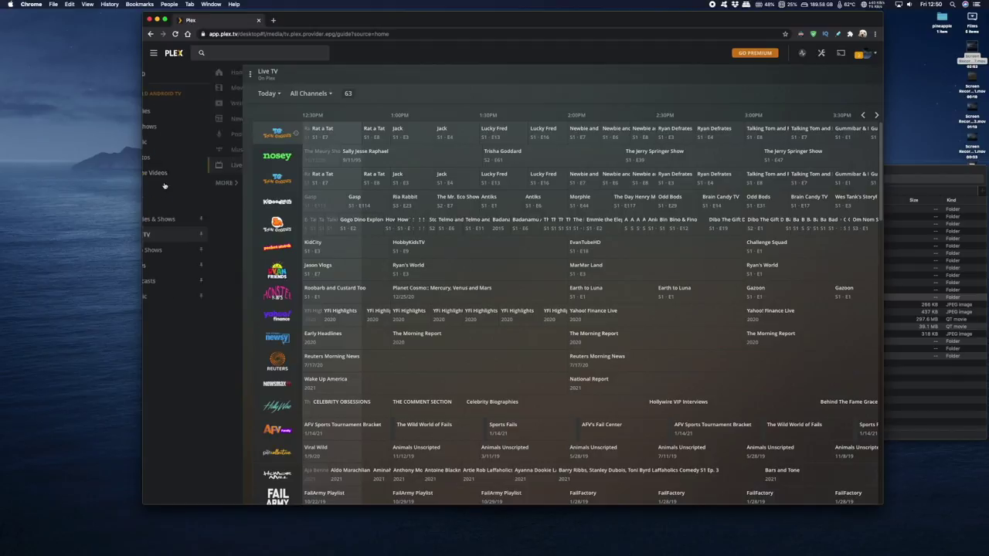
# Check the SHIELD server's empty Movies, TV Shows and Music libraries, then go to Manage Libraries.
pyautogui.click(175, 112)
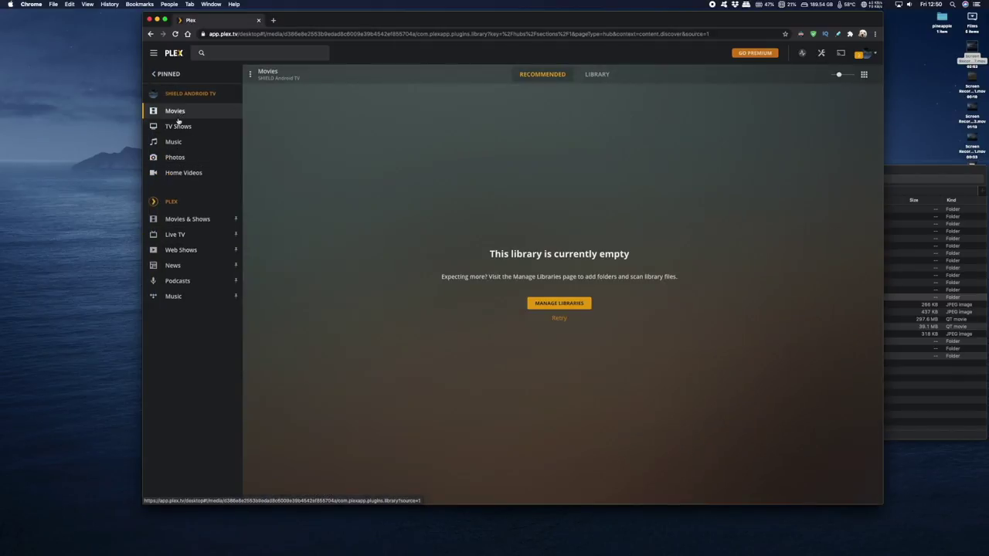
pyautogui.click(178, 125)
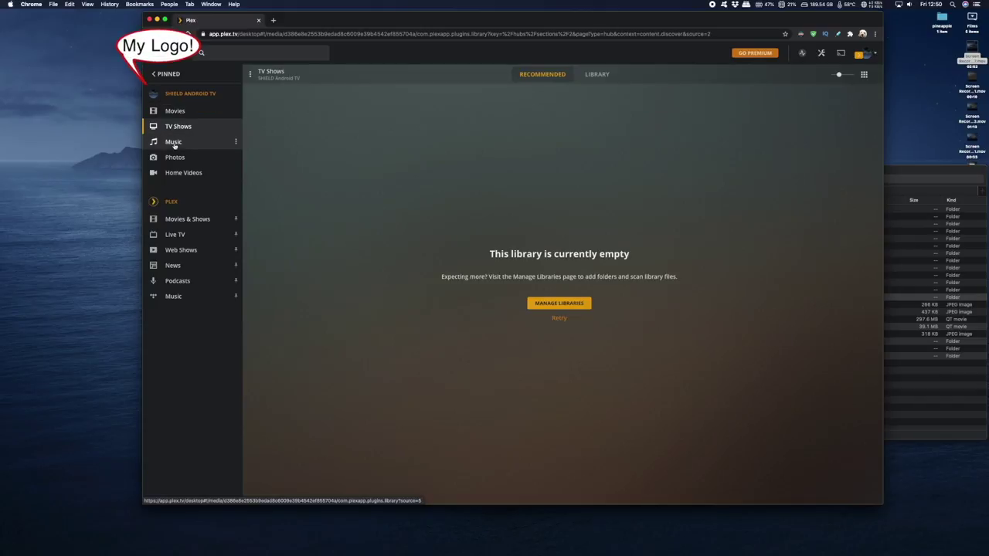
pyautogui.click(174, 143)
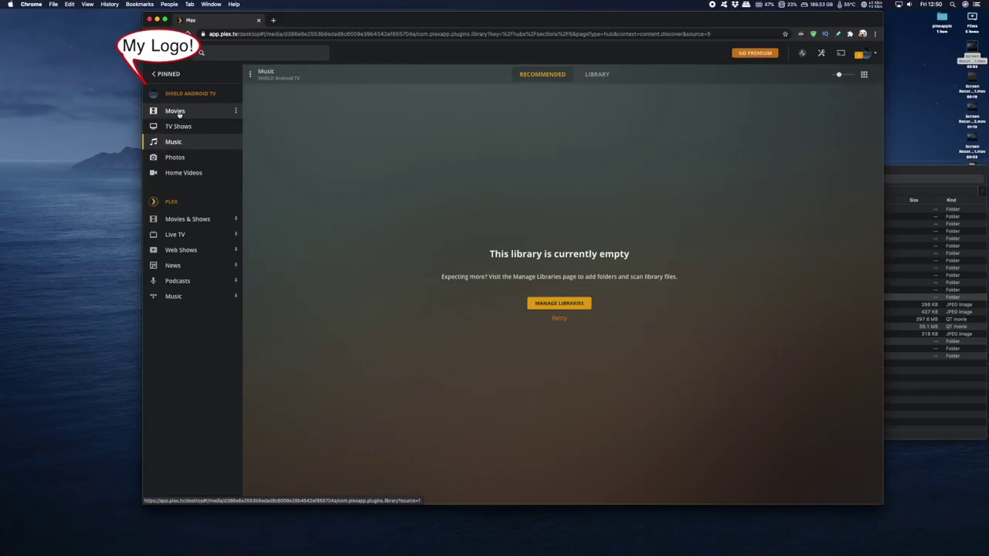
pyautogui.click(183, 172)
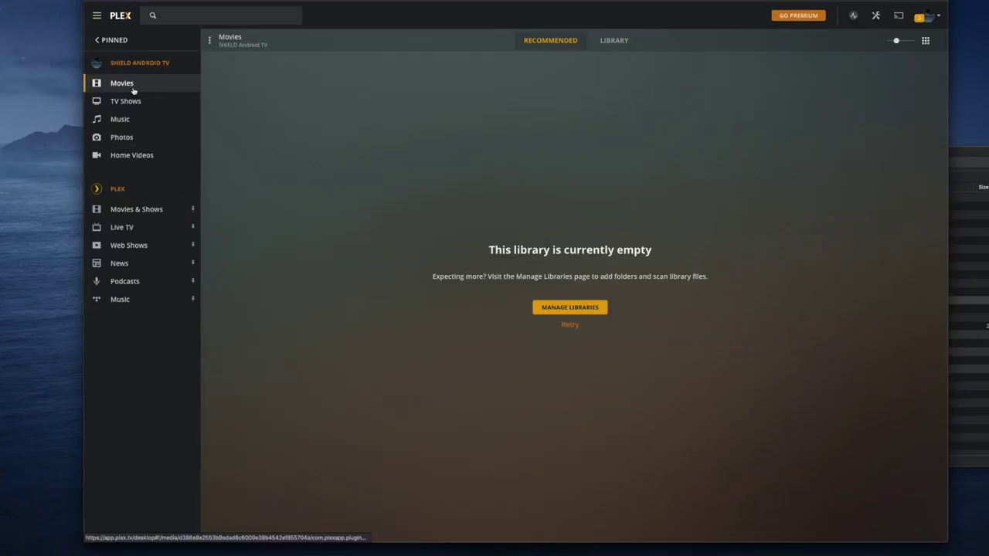
pyautogui.click(558, 309)
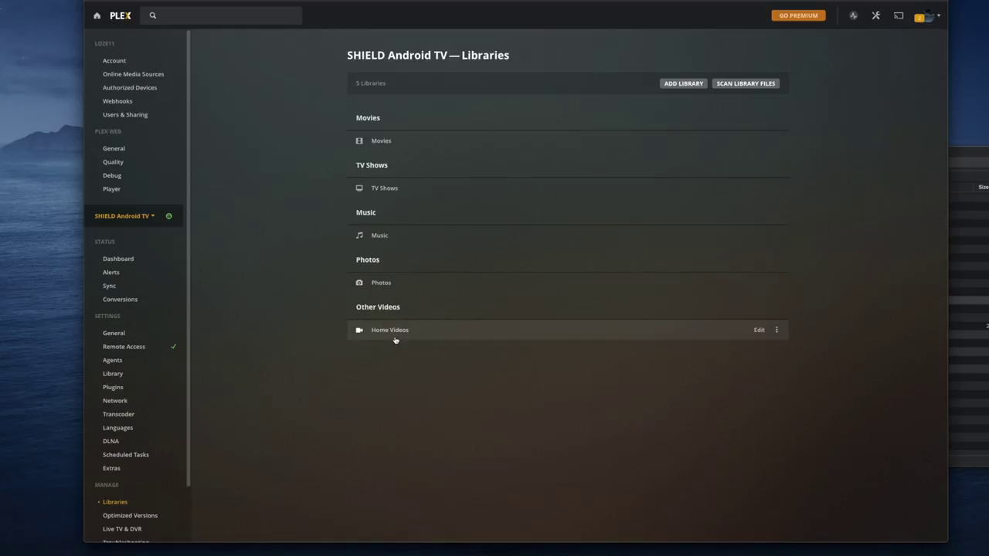
# In Edit Home Videos, add the /sdcard/Plex Media Server/movies folder and save the changes.
pyautogui.click(760, 330)
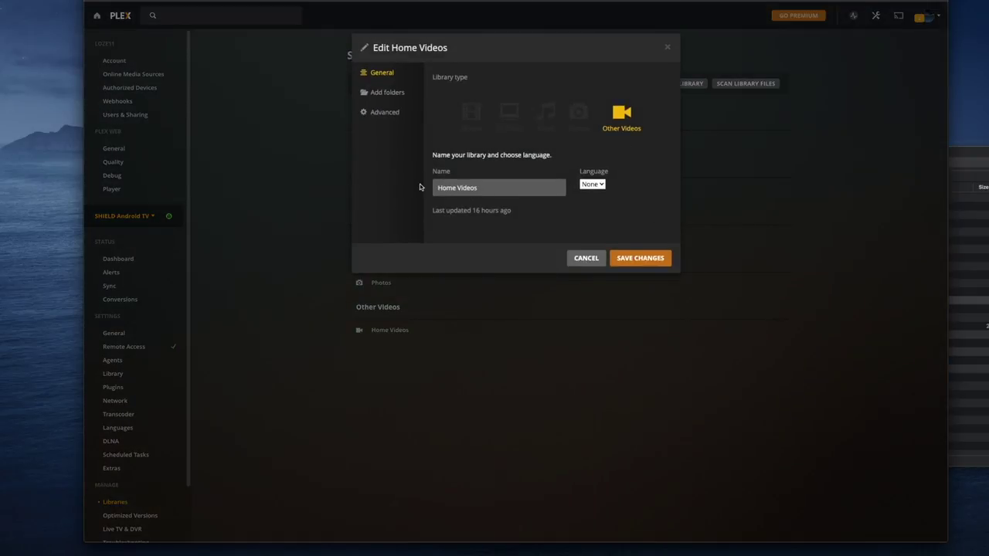
pyautogui.click(448, 187)
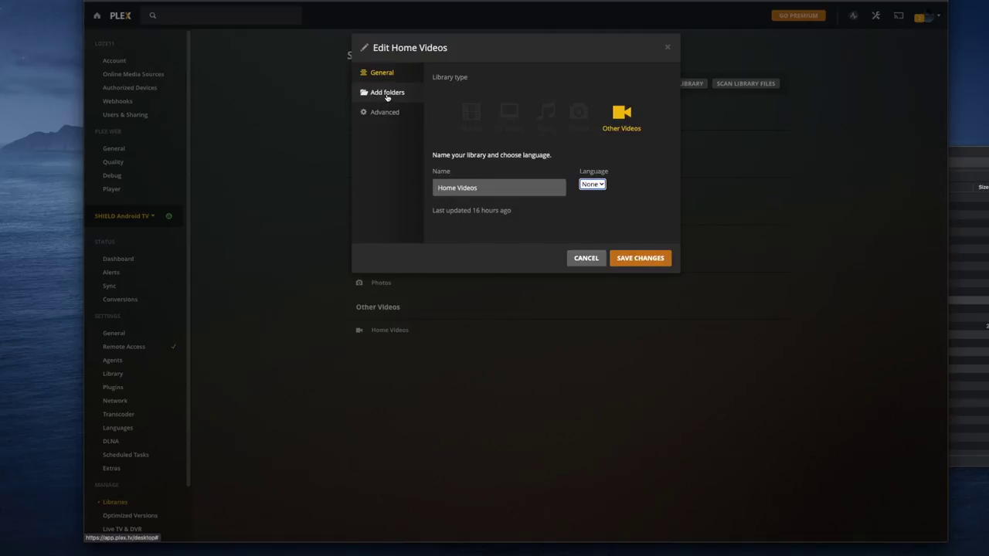
pyautogui.click(387, 94)
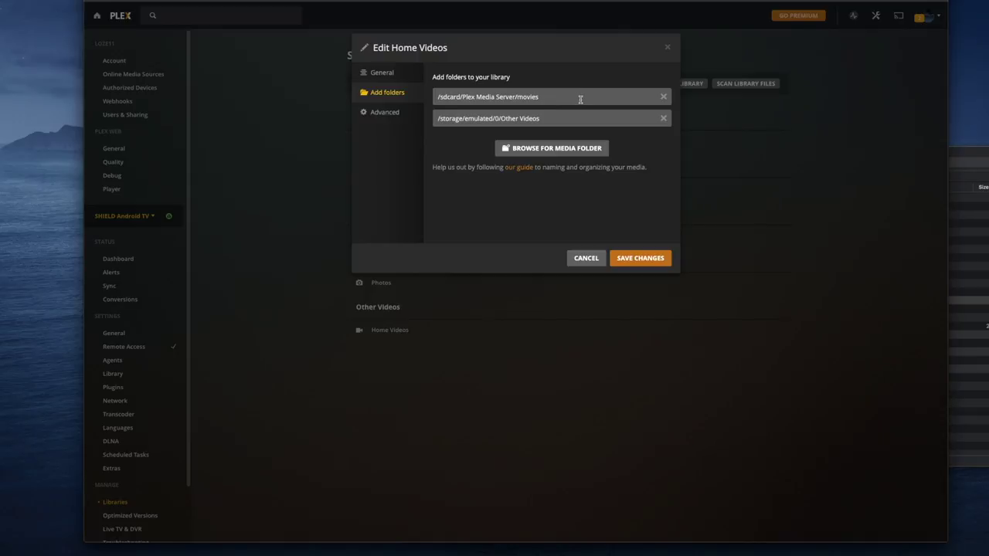
pyautogui.click(557, 149)
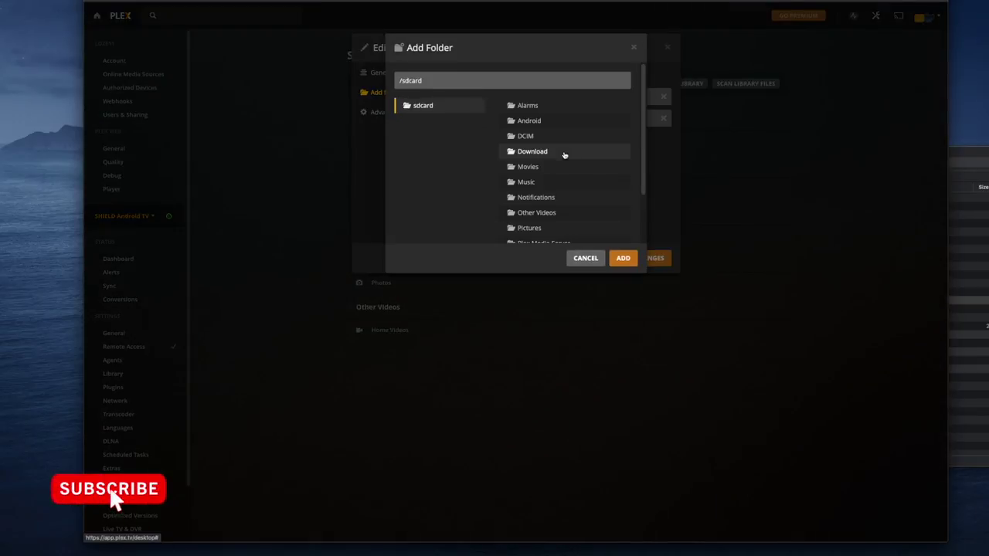
pyautogui.scroll(-3, 565, 157)
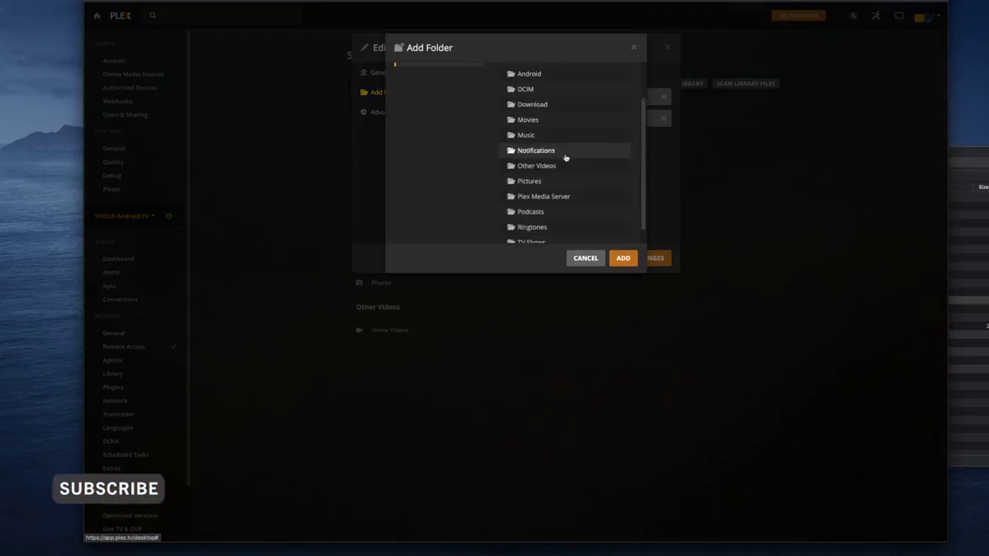
pyautogui.click(536, 194)
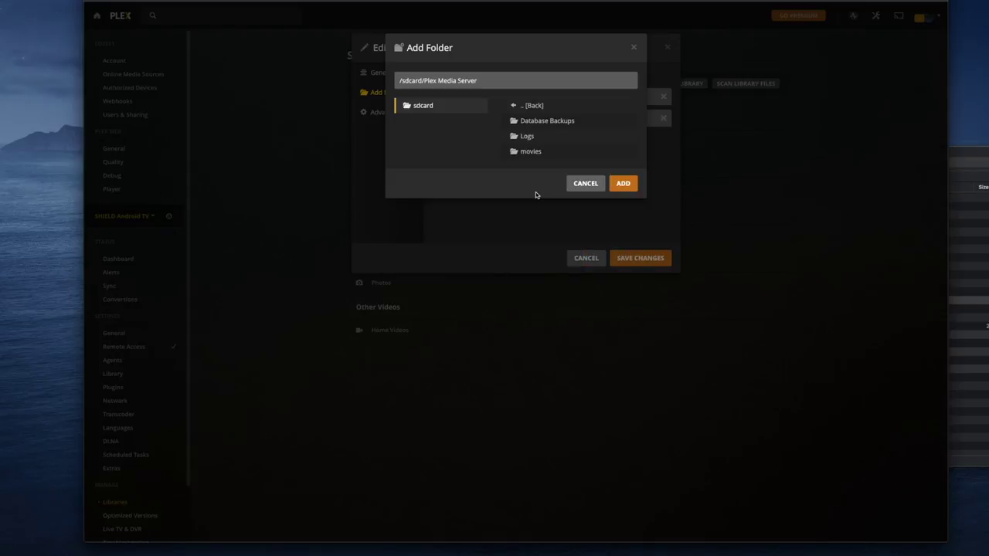
pyautogui.click(536, 153)
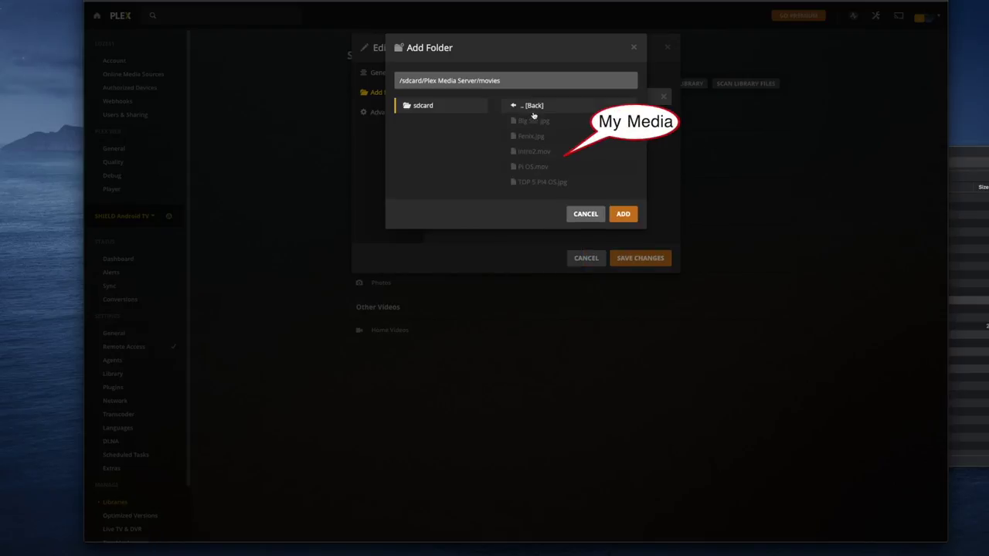
pyautogui.click(624, 215)
pyautogui.click(632, 261)
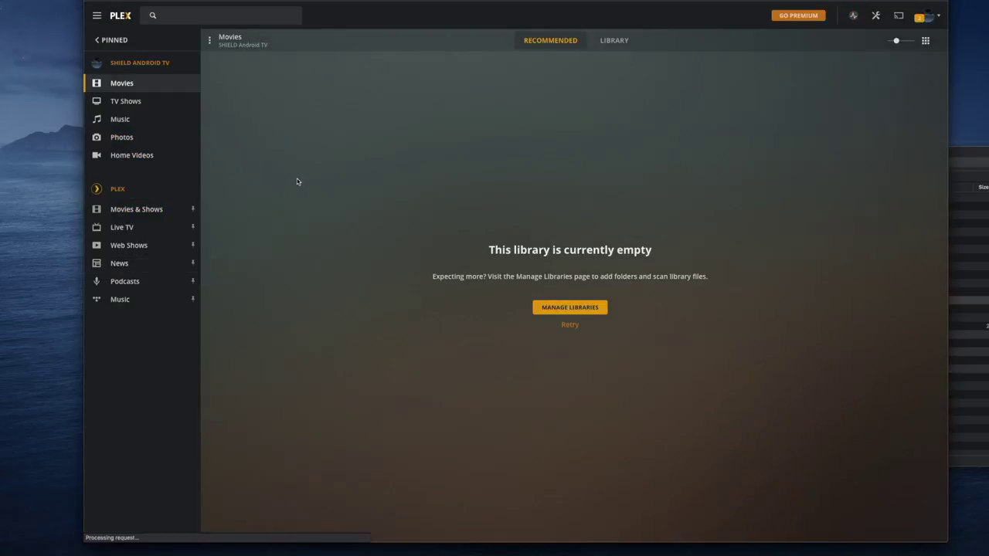
# Play the Pi OS video from Home Videos, exit the player, and open the Photos library.
pyautogui.click(128, 157)
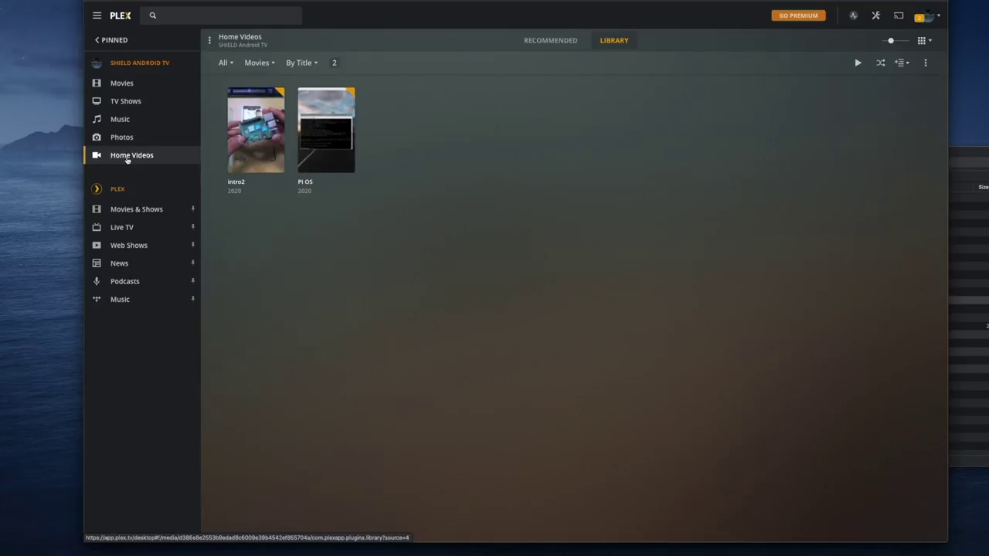
pyautogui.click(326, 131)
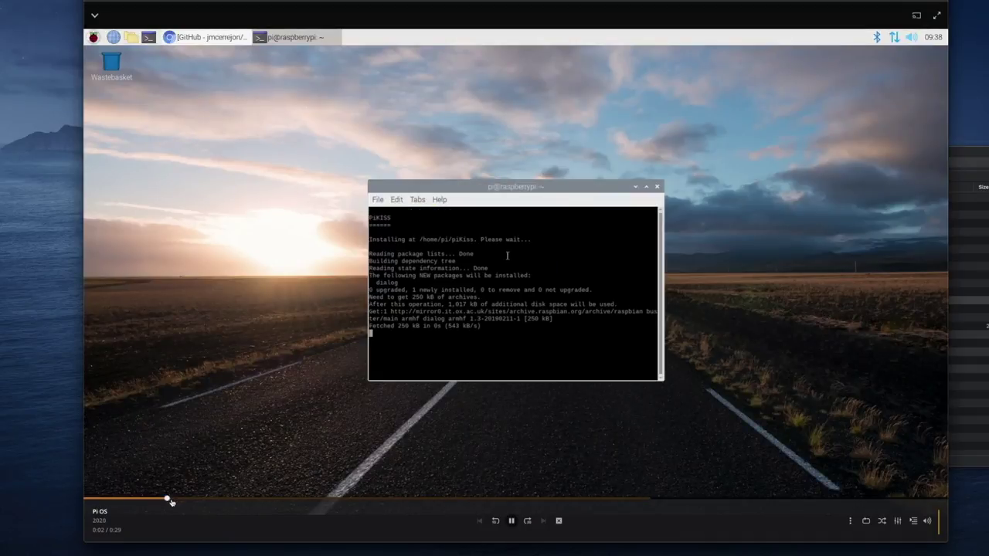
pyautogui.click(527, 521)
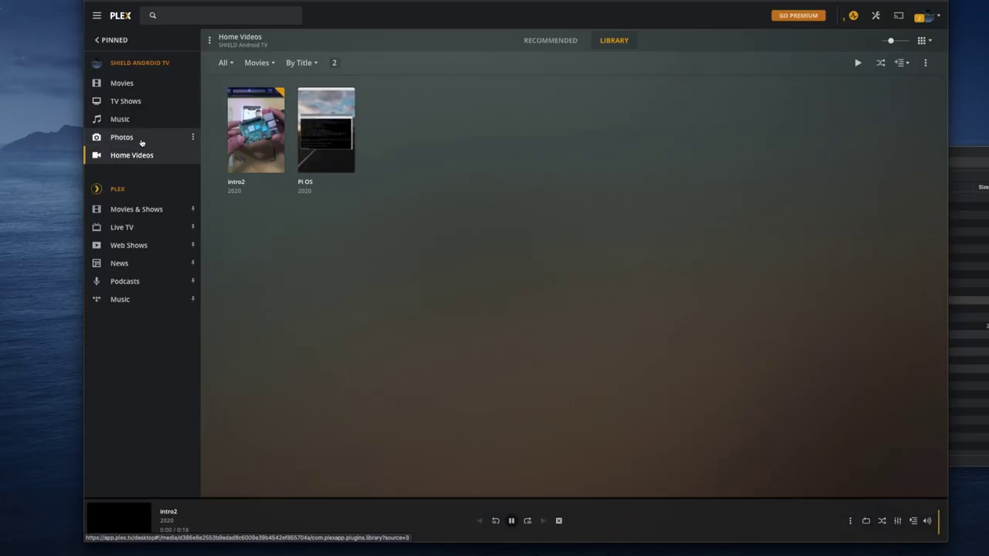
pyautogui.click(142, 142)
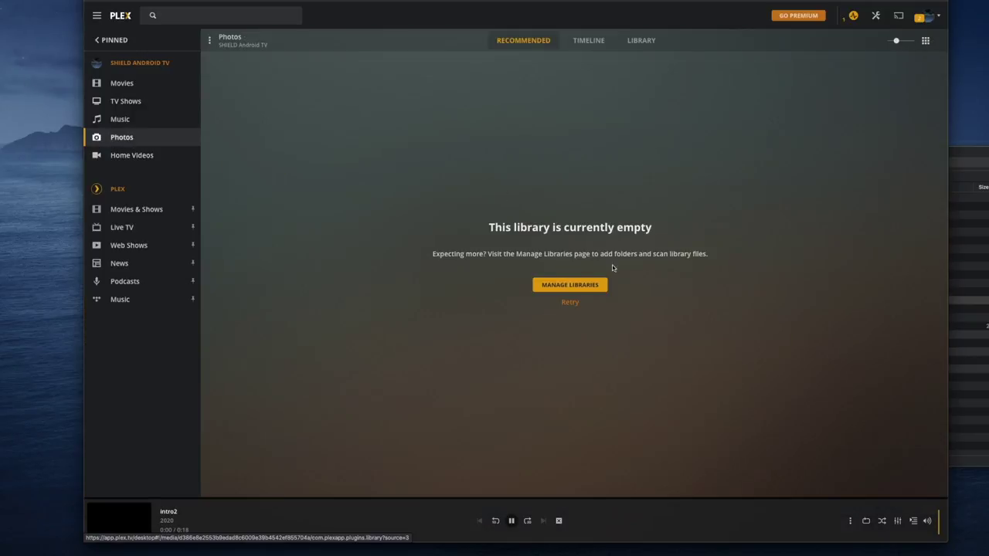
# Edit the Photos library to include the Plex Media Server/movies folder, save, and return to Photos.
pyautogui.click(569, 286)
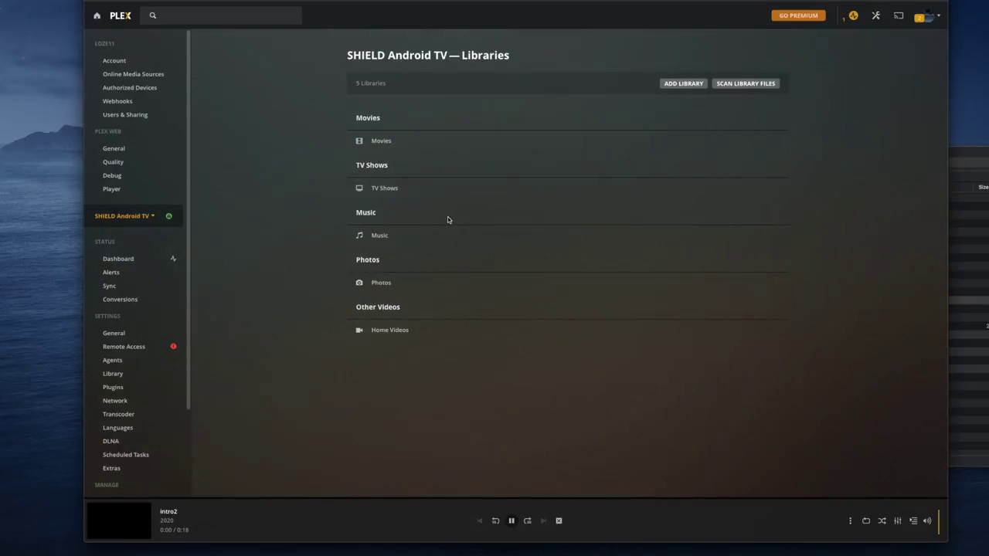
pyautogui.click(369, 281)
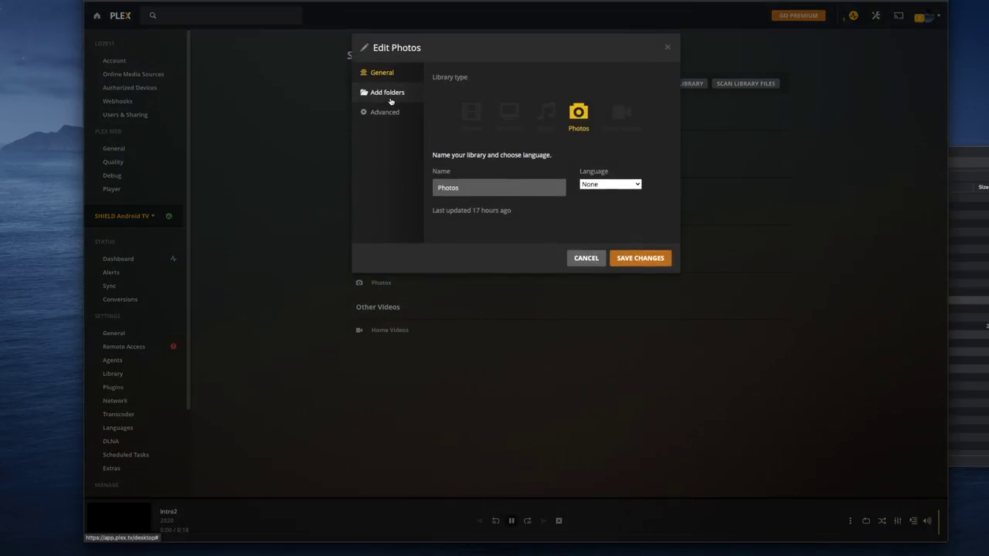
pyautogui.click(391, 101)
pyautogui.click(502, 126)
pyautogui.scroll(-3, 549, 193)
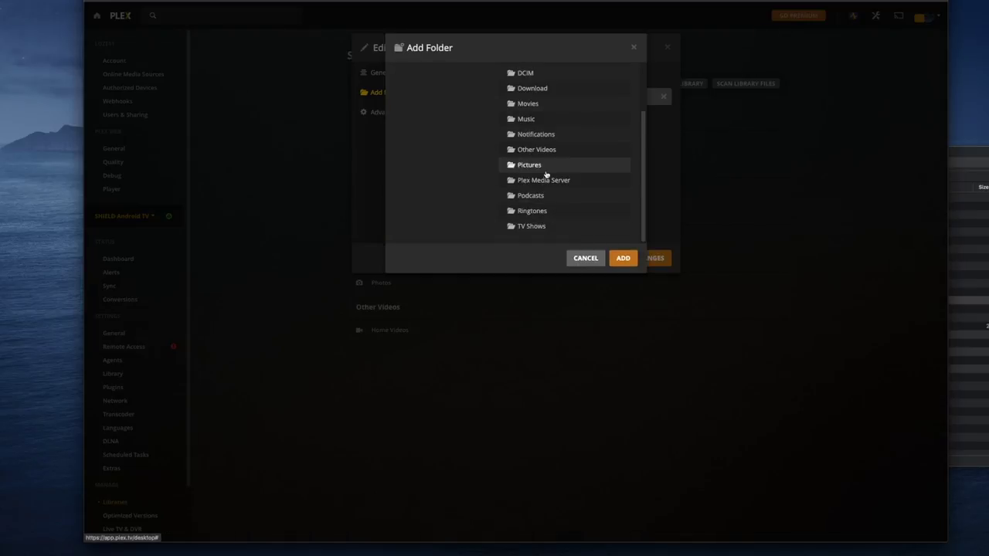
pyautogui.click(545, 179)
pyautogui.click(622, 215)
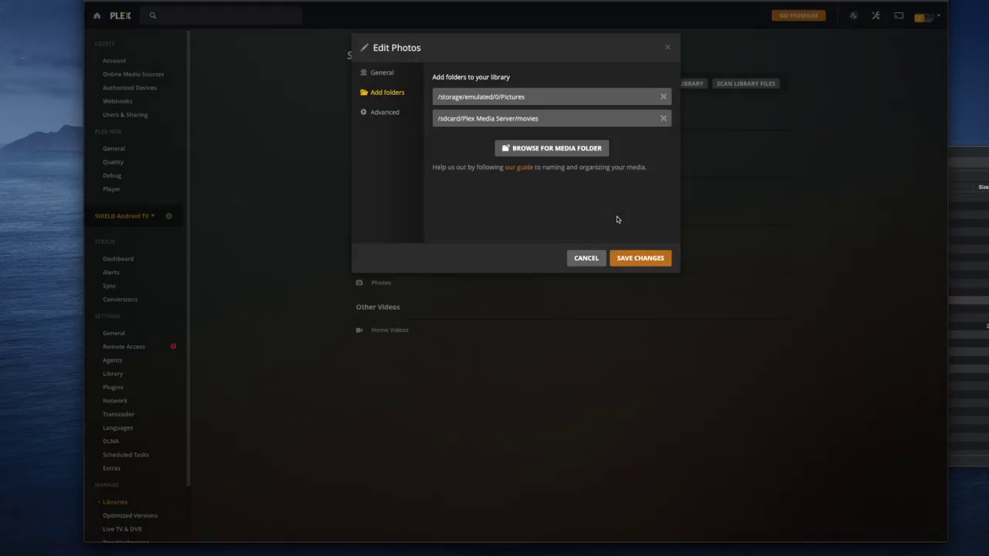
pyautogui.click(646, 257)
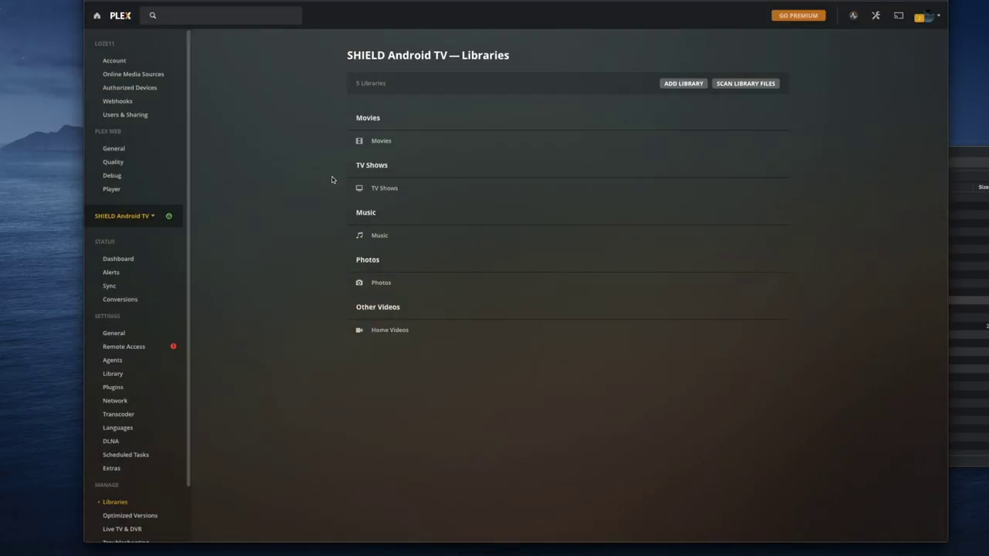
pyautogui.press('super+bracketleft')
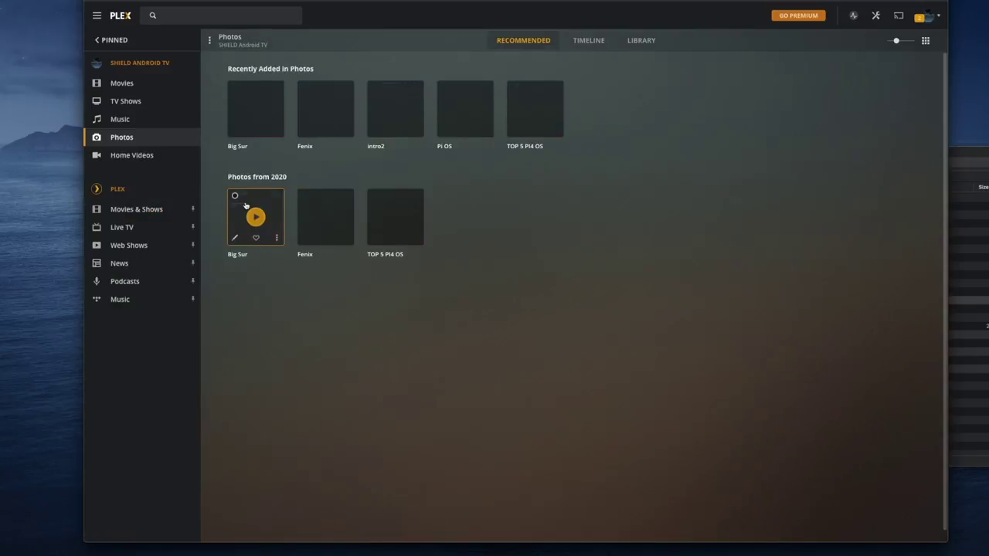
# Open Big Sur in the photo viewer, advance to the next photo, and close the viewer.
pyautogui.click(256, 214)
pyautogui.press('Right')
pyautogui.press('Right')
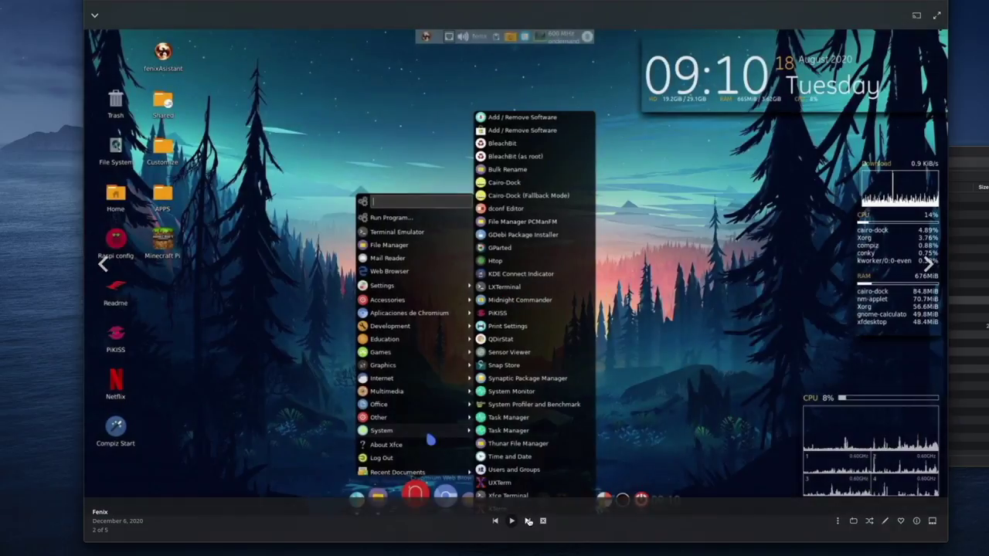
pyautogui.click(96, 16)
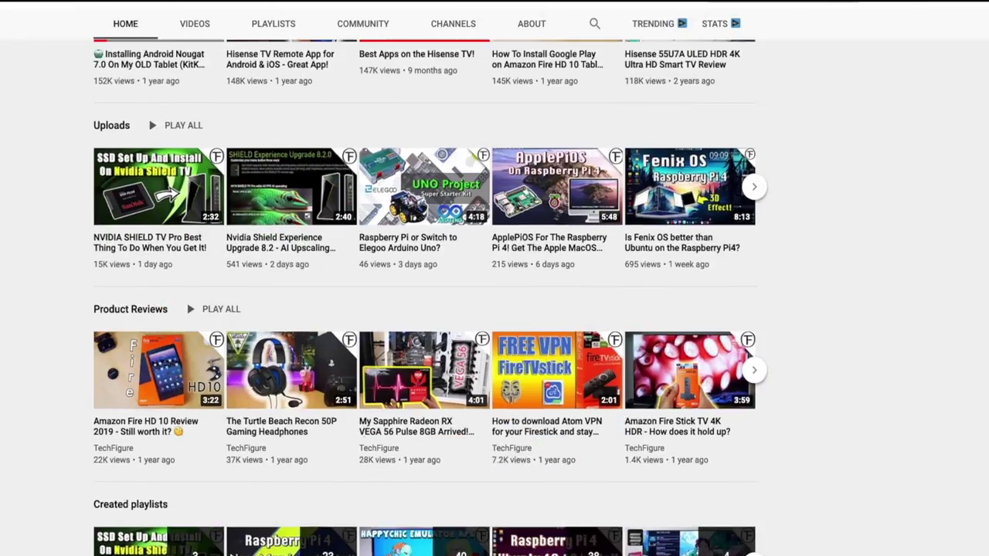
# Subscribe to TechFigure and bring up its All / Personalized / None notification choices.
pyautogui.scroll(3, 495, 309)
pyautogui.scroll(3, 494, 309)
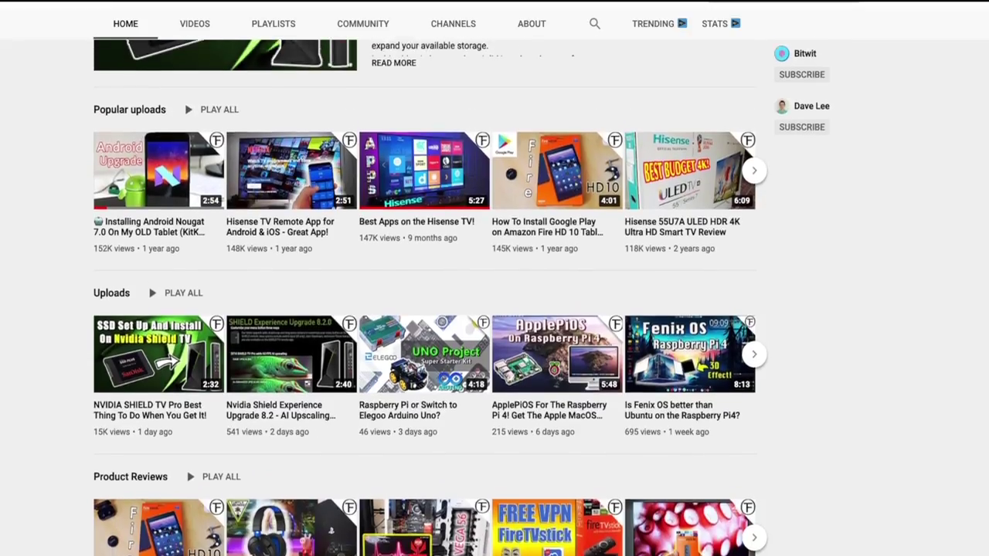
pyautogui.scroll(3, 494, 308)
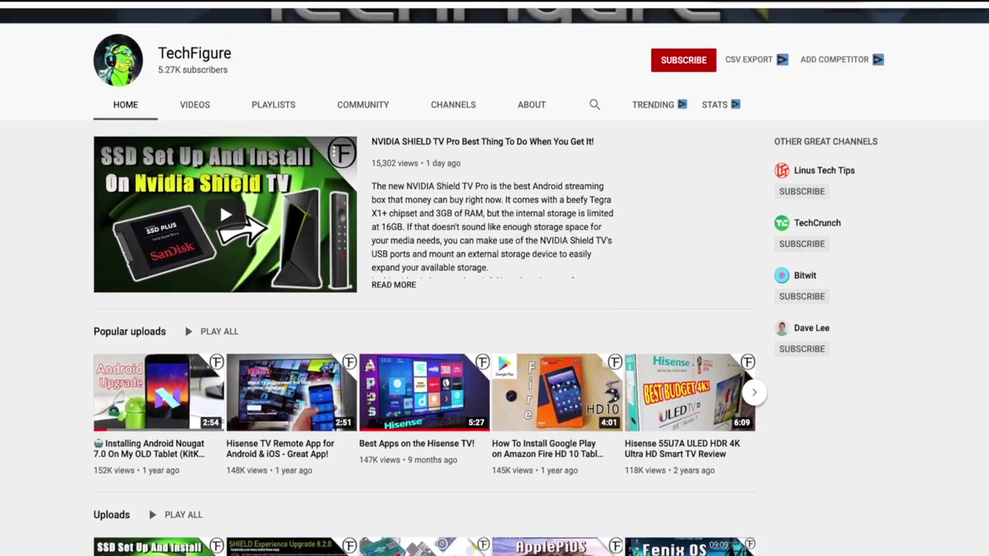
pyautogui.scroll(3, 494, 309)
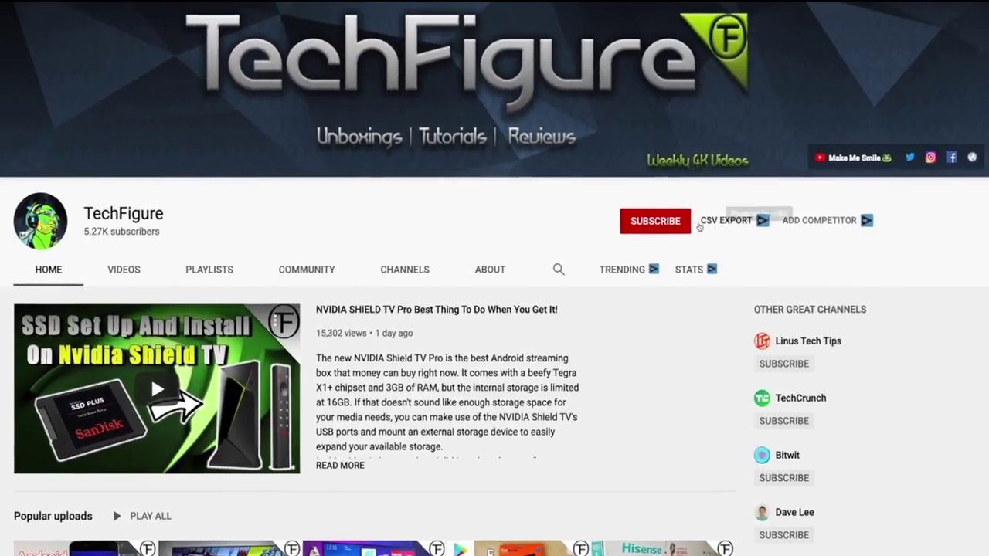
pyautogui.click(666, 224)
pyautogui.click(620, 215)
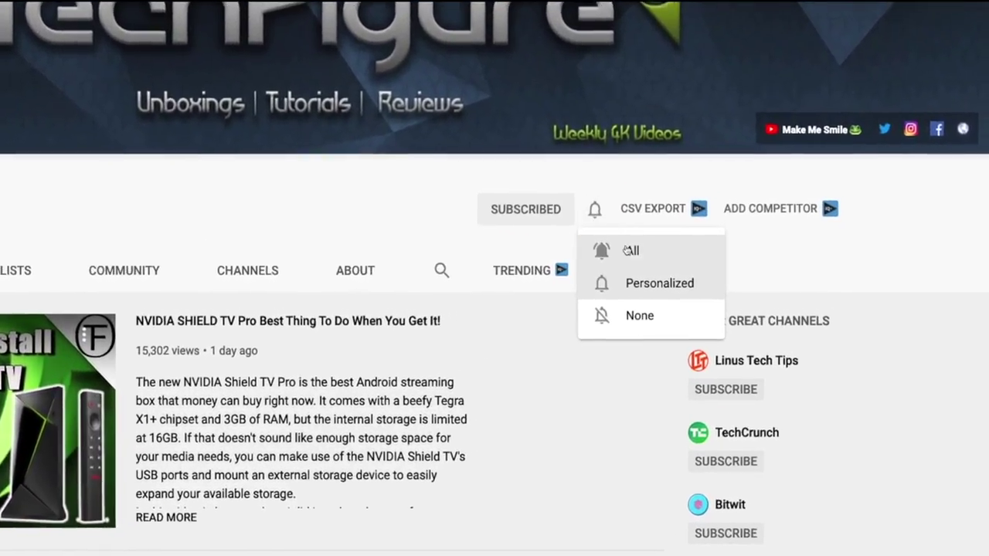
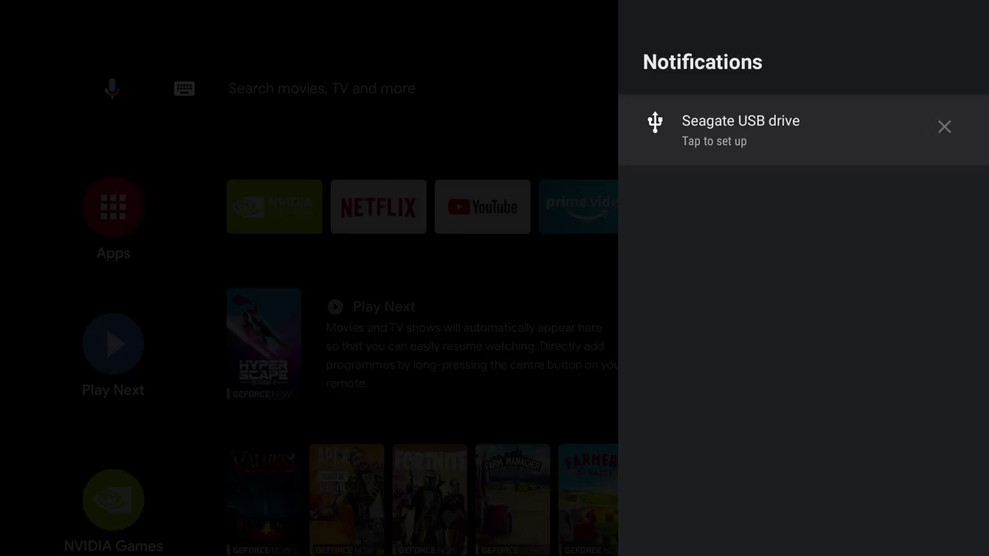
# Go to Device Preferences > Storage and view the 5.0 TB One Touch drive's details.
pyautogui.press('Escape')
pyautogui.press('Right')
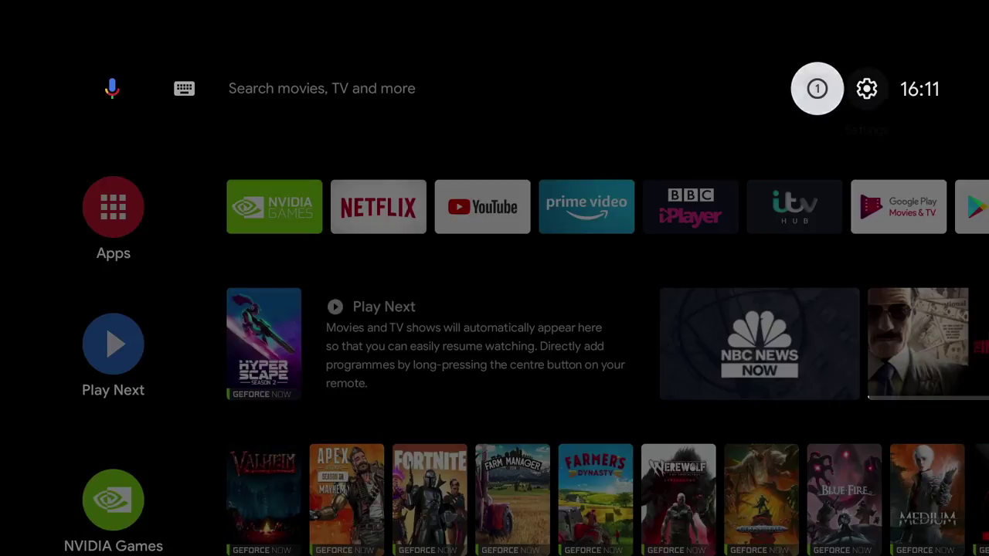
pyautogui.press('Return')
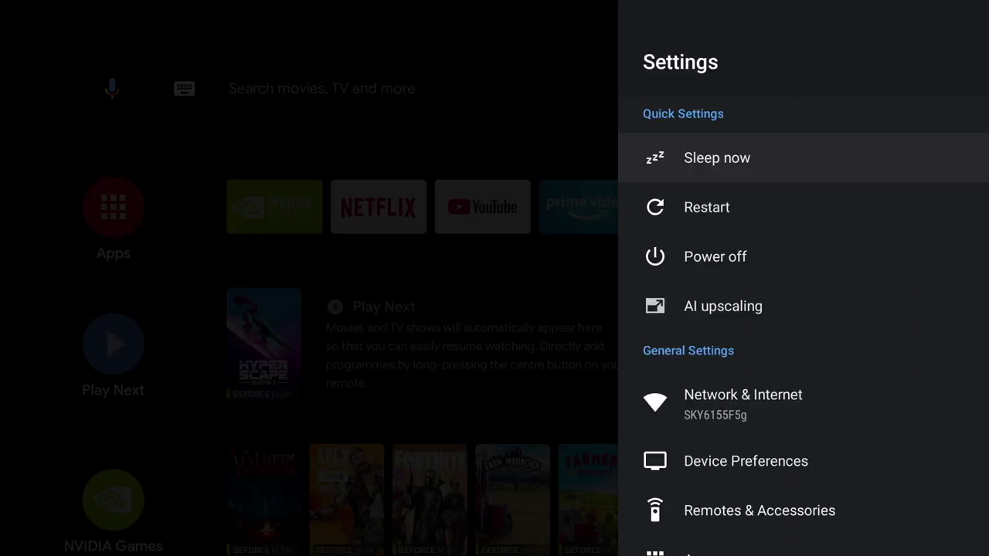
pyautogui.press('Down')
pyautogui.press('Down')
pyautogui.press('Down')
pyautogui.press('Down')
pyautogui.press('Down')
pyautogui.press('Return')
pyautogui.press('Down')
pyautogui.press('Down')
pyautogui.press('Down')
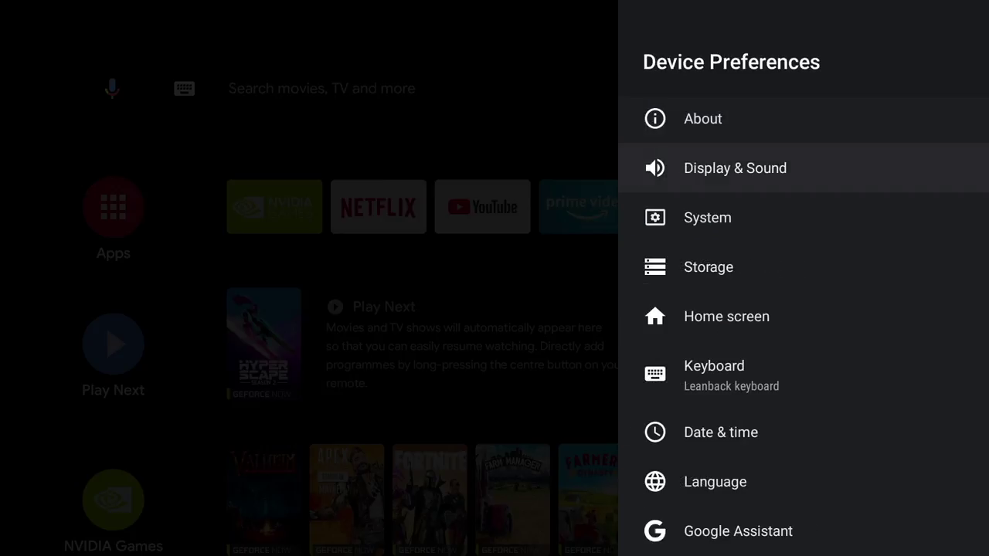
pyautogui.press('Return')
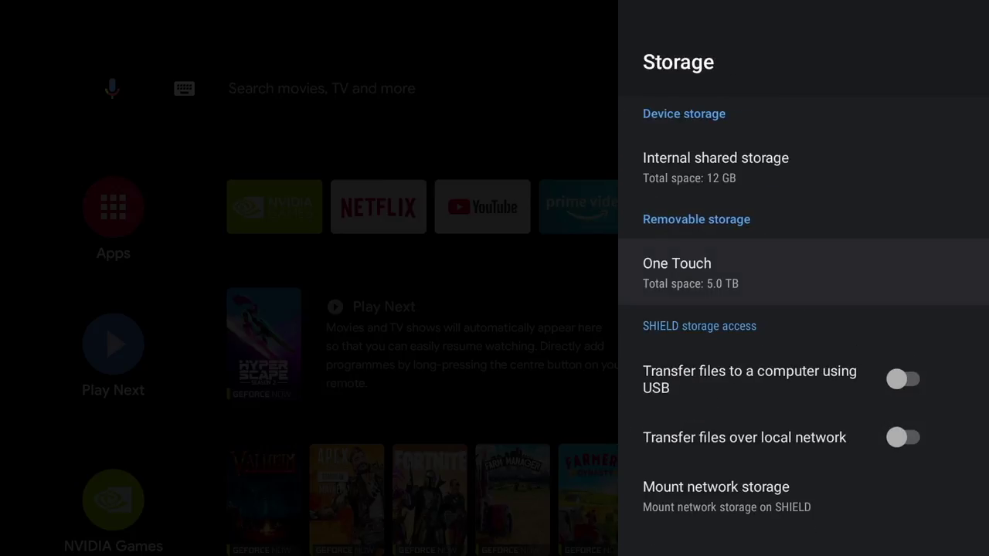
pyautogui.press('Up')
pyautogui.press('Down')
pyautogui.press('Return')
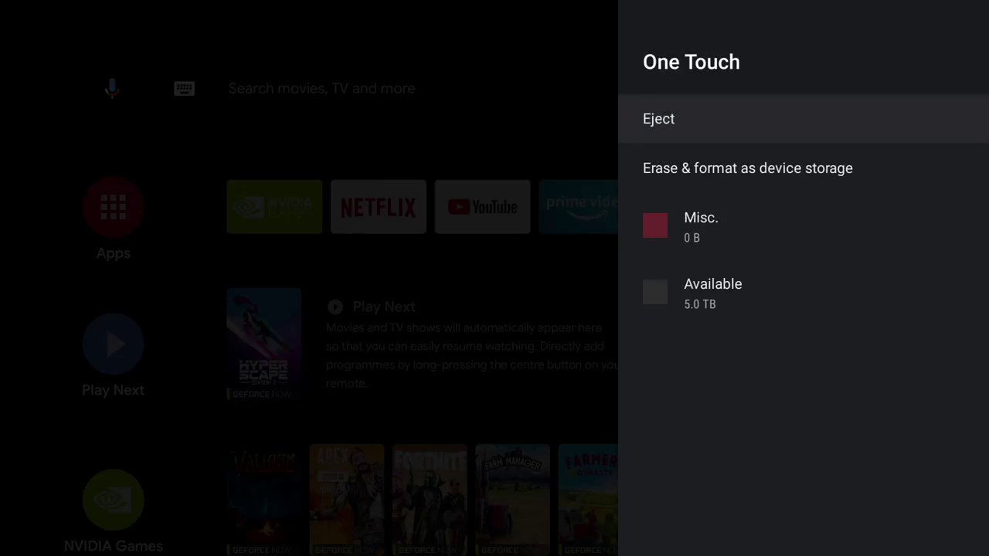
# Return to the storage list and open 'Transfer files over local network'.
pyautogui.press('Escape')
pyautogui.press('Down')
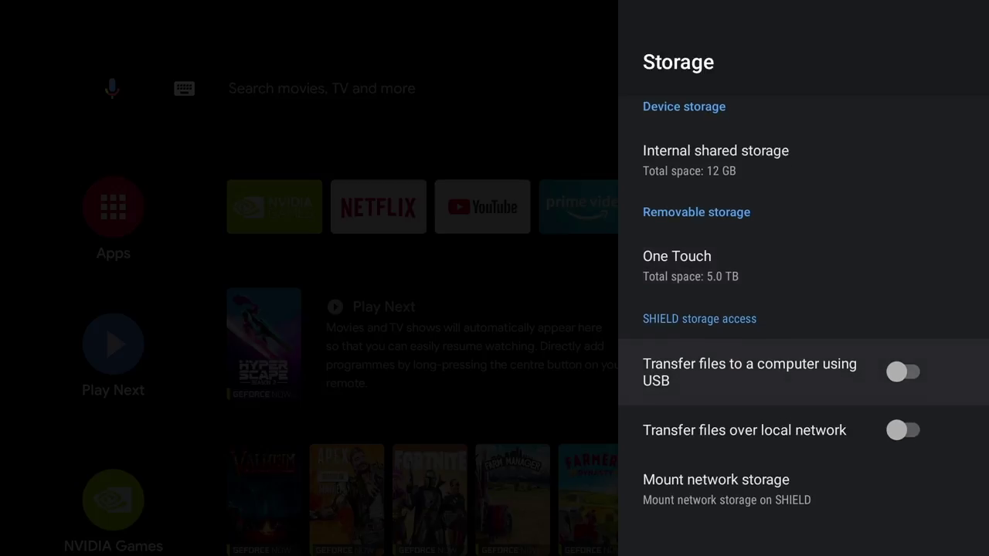
pyautogui.press('Down')
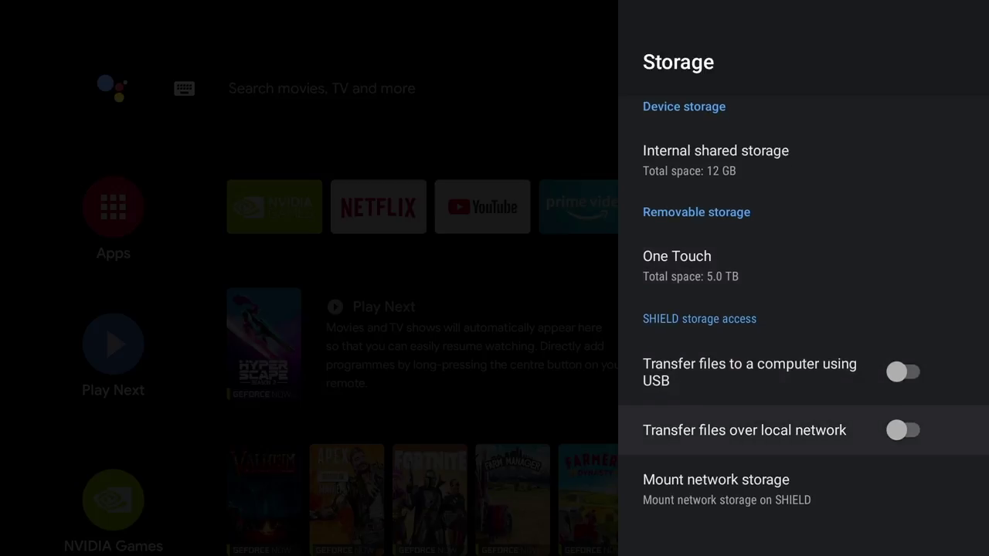
pyautogui.press('Return')
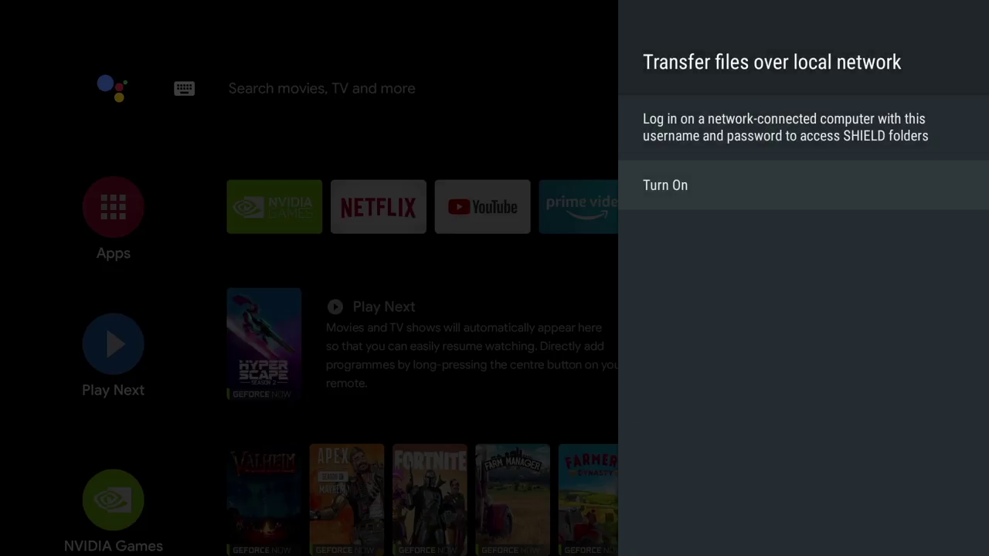
# Turn on local-network file transfer and change the share username to a new name.
pyautogui.press('Return')
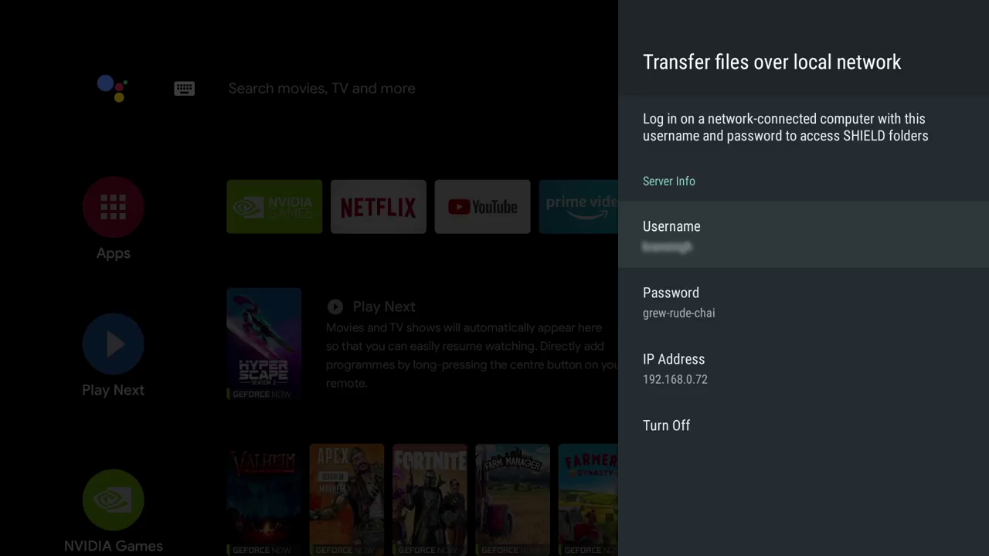
pyautogui.press('Return')
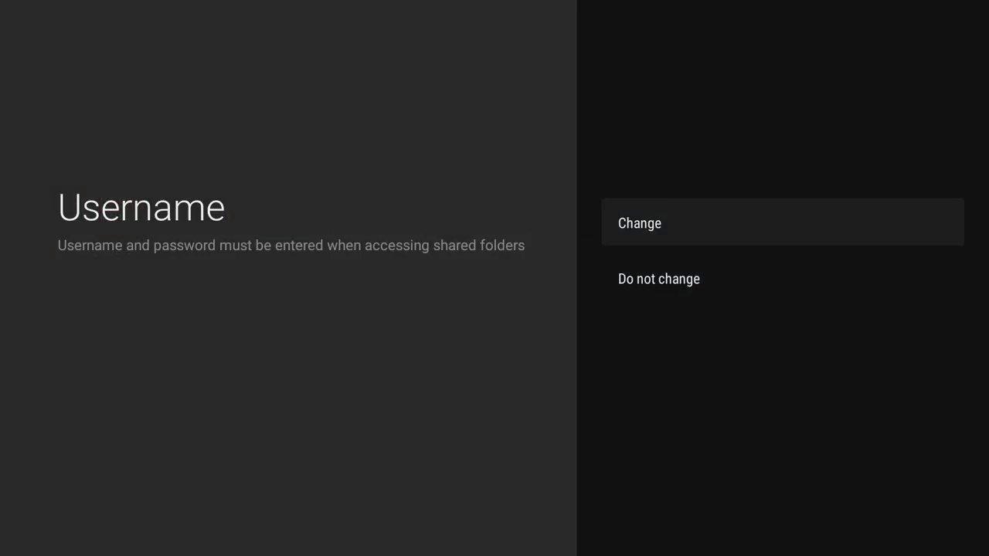
pyautogui.press('Return')
pyautogui.write('t')
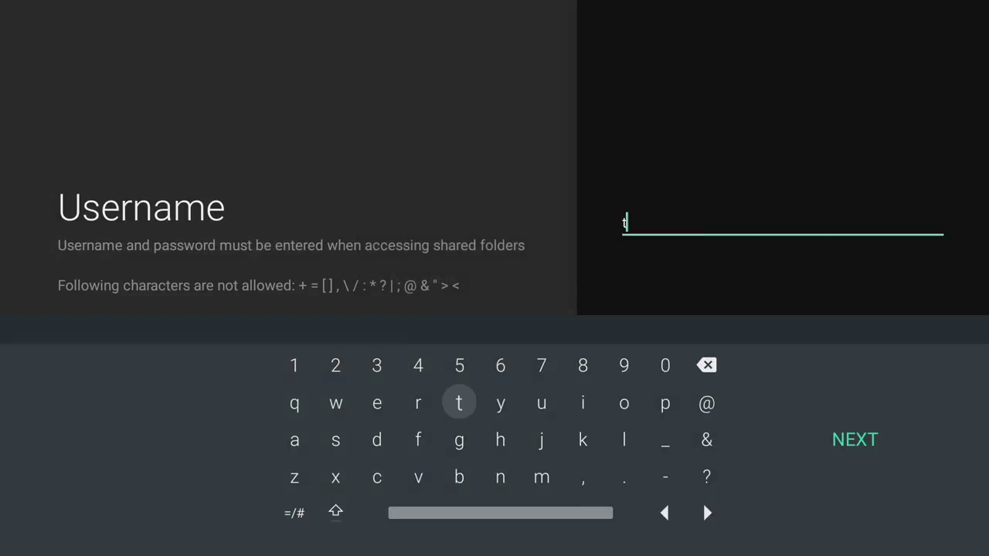
pyautogui.write('echfig')
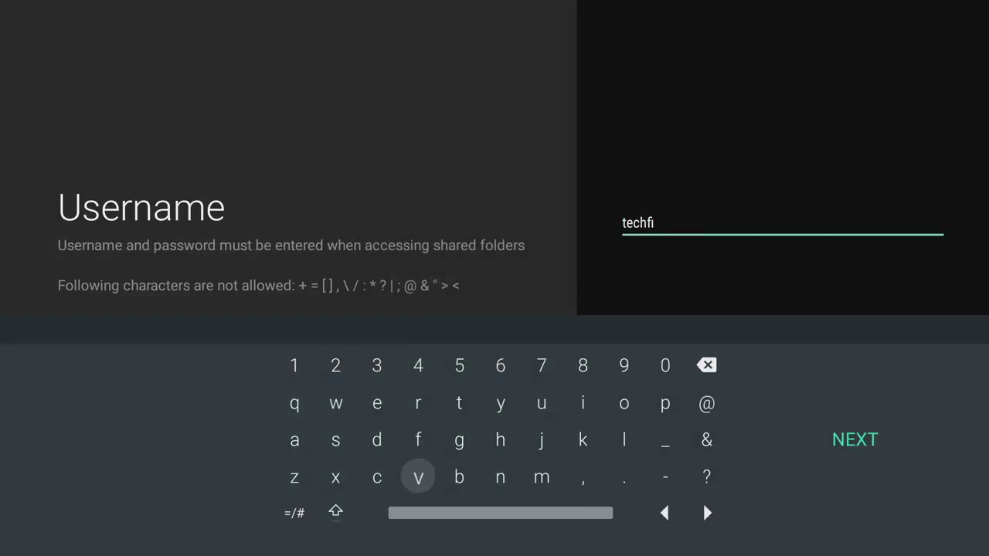
pyautogui.press('Right')
pyautogui.press('Right')
pyautogui.press('Right')
pyautogui.press('Right')
pyautogui.press('Right')
pyautogui.press('Right')
pyautogui.press('Right')
pyautogui.press('Return')
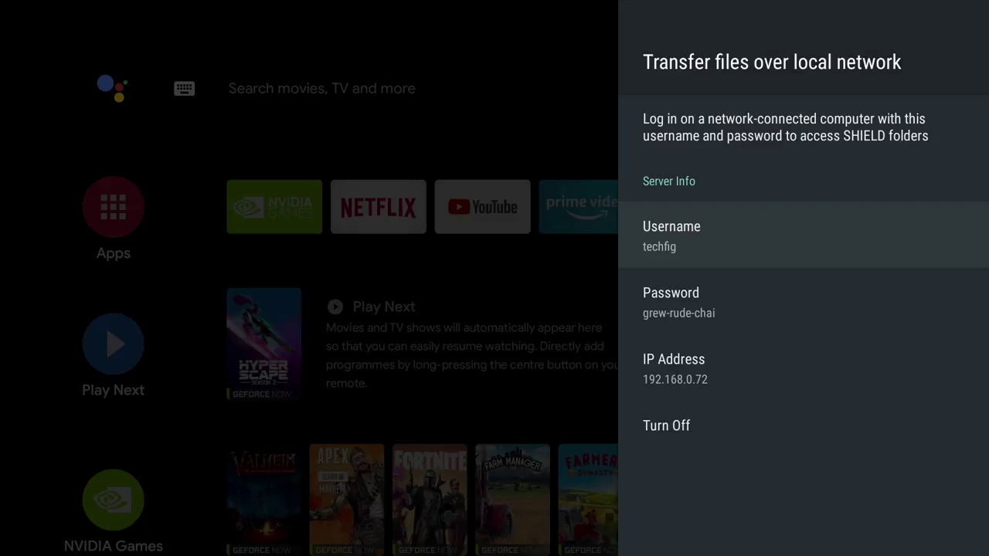
pyautogui.press('Down')
# Reset the share password, note the IP address, and close the transfer settings.
pyautogui.press('Return')
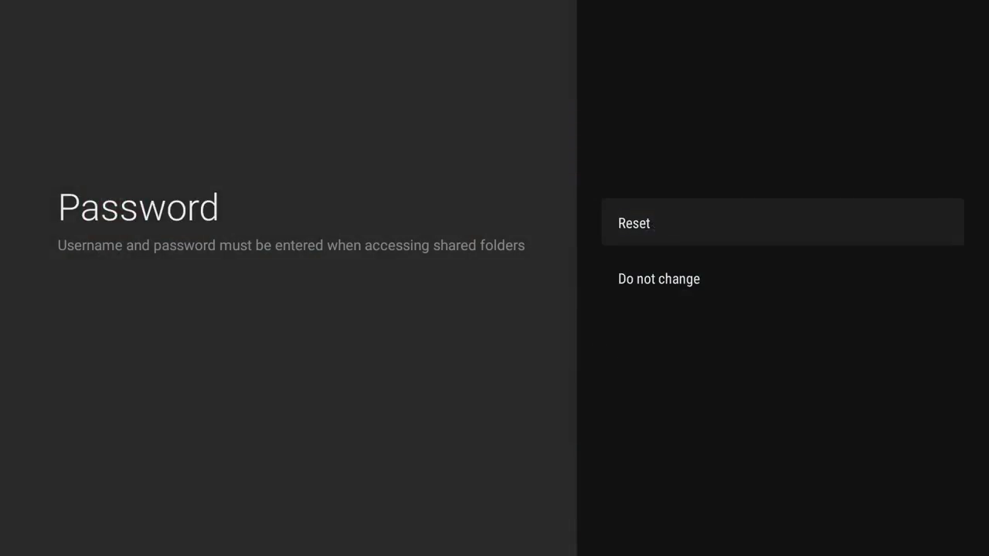
pyautogui.press('Return')
pyautogui.press('Down')
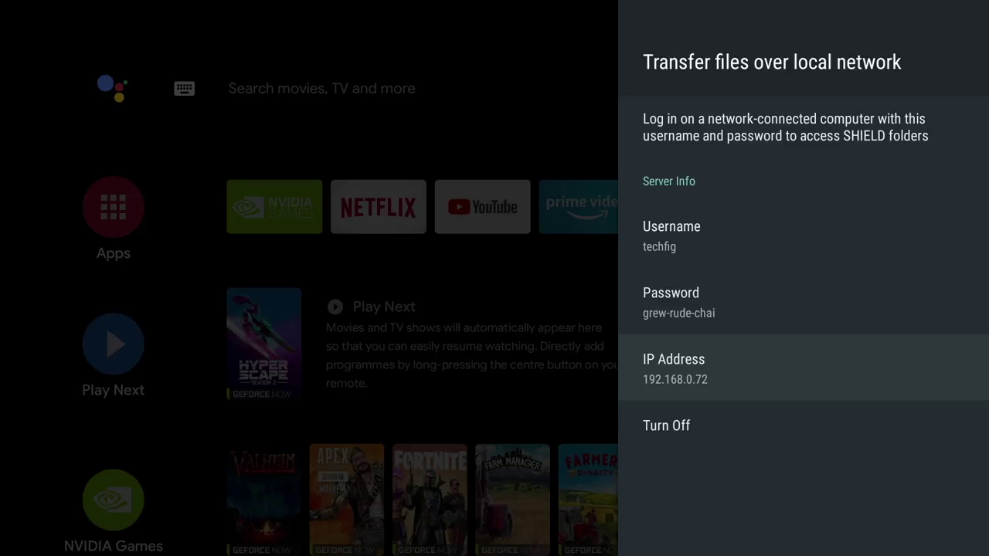
pyautogui.press('Escape')
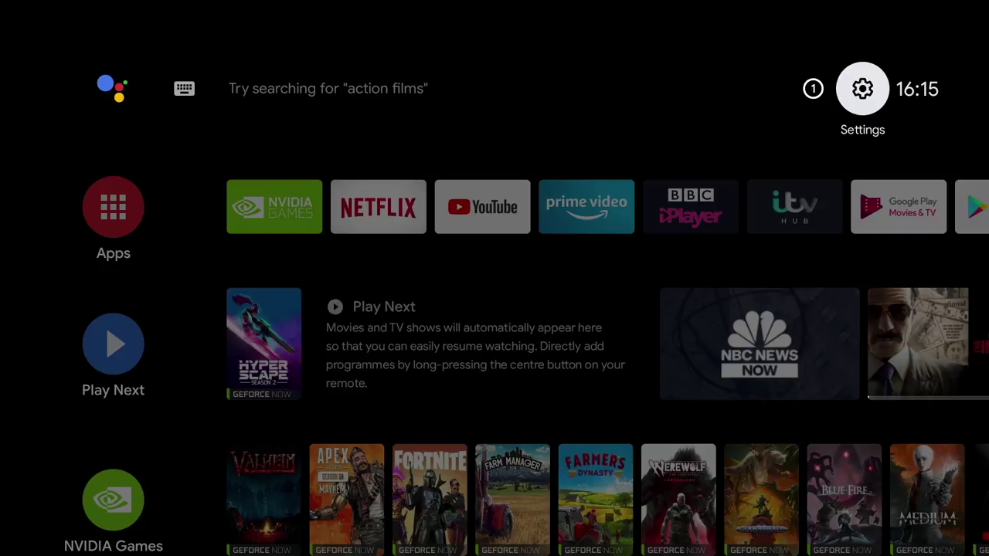
# Tap the build number on the About page repeatedly to unlock developer mode.
pyautogui.press('Return')
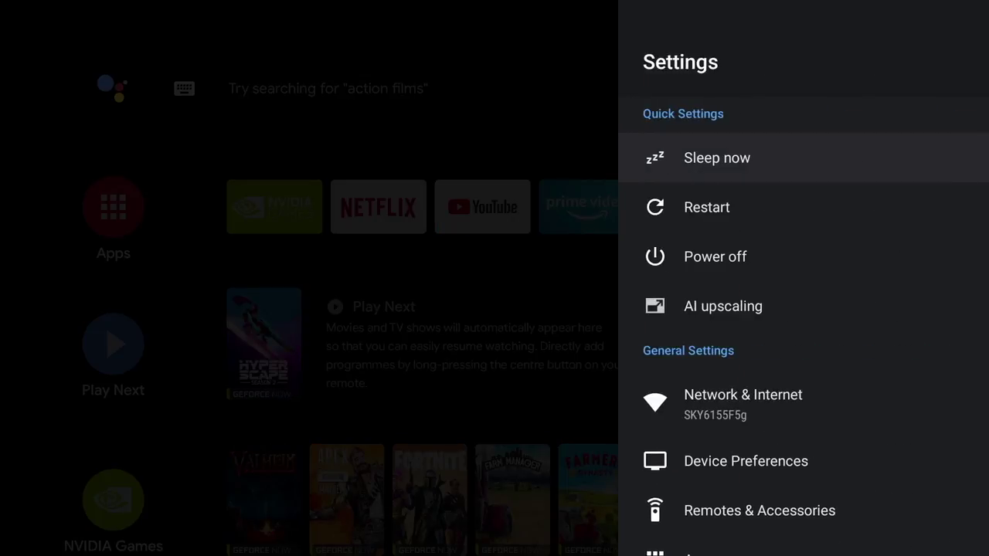
pyautogui.press('Down')
pyautogui.press('Down')
pyautogui.press('Down')
pyautogui.press('Down')
pyautogui.press('Down')
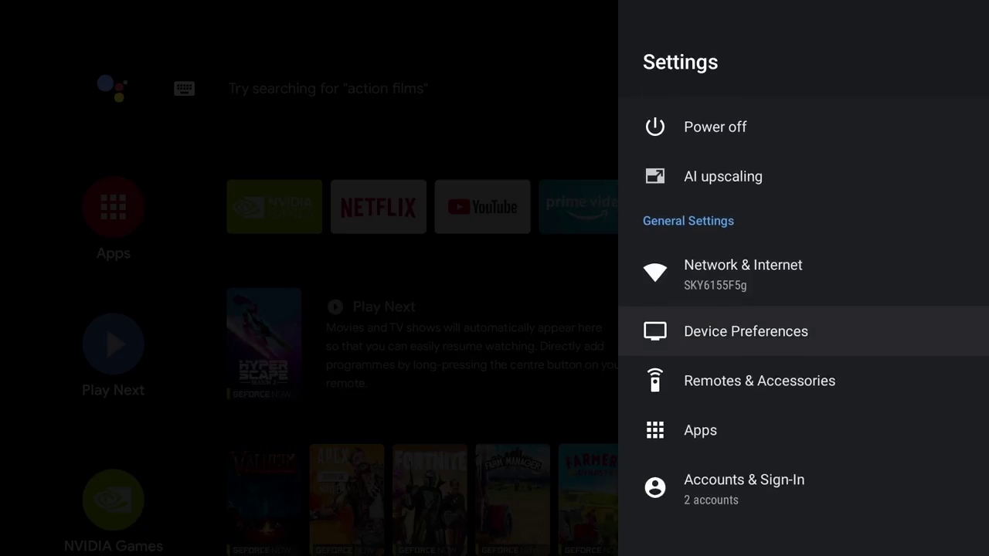
pyautogui.press('Return')
pyautogui.press('Return')
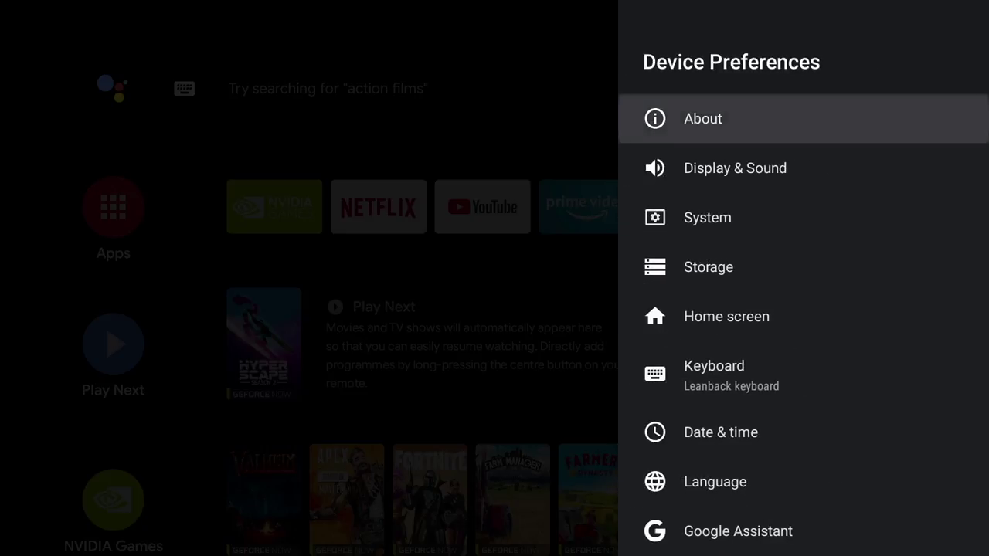
pyautogui.press('Down')
pyautogui.press('Down')
pyautogui.press('Down')
pyautogui.press('Down')
pyautogui.press('Down')
pyautogui.press('Down')
pyautogui.press('Down')
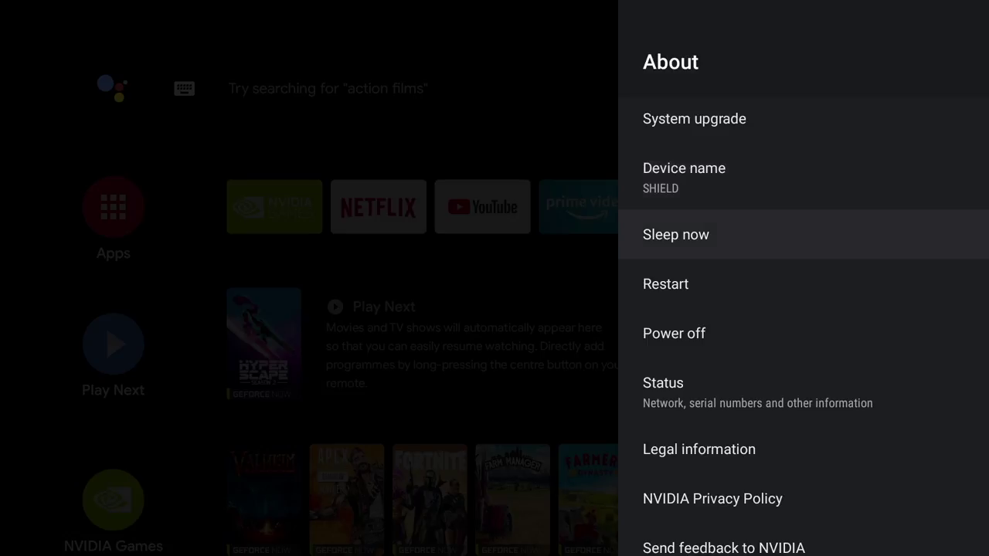
pyautogui.press('Down')
pyautogui.press('Down')
pyautogui.press('Down')
pyautogui.press('Down')
pyautogui.press('Down')
pyautogui.press('Down')
pyautogui.press('Down')
pyautogui.press('Down')
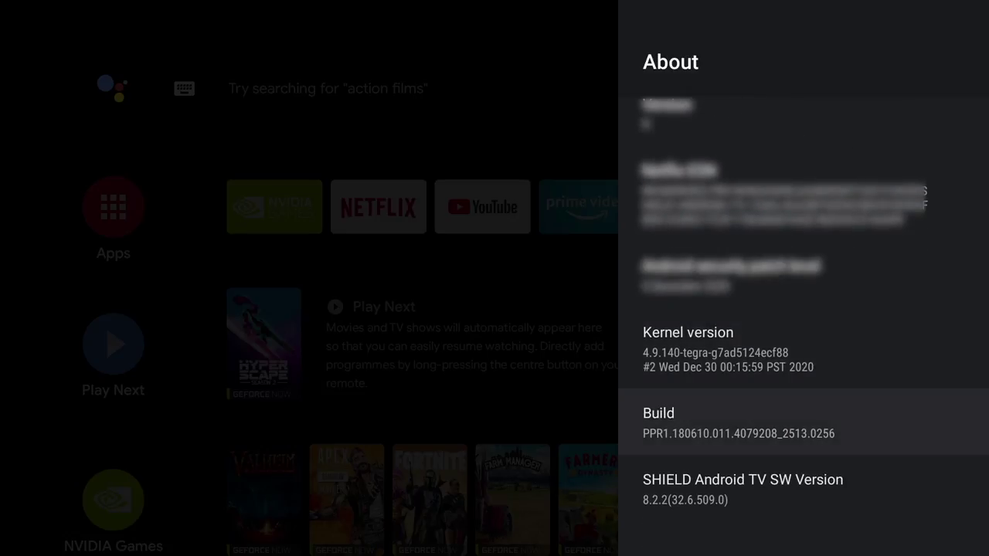
pyautogui.press('Return')
pyautogui.press('Return')
pyautogui.press('Return')
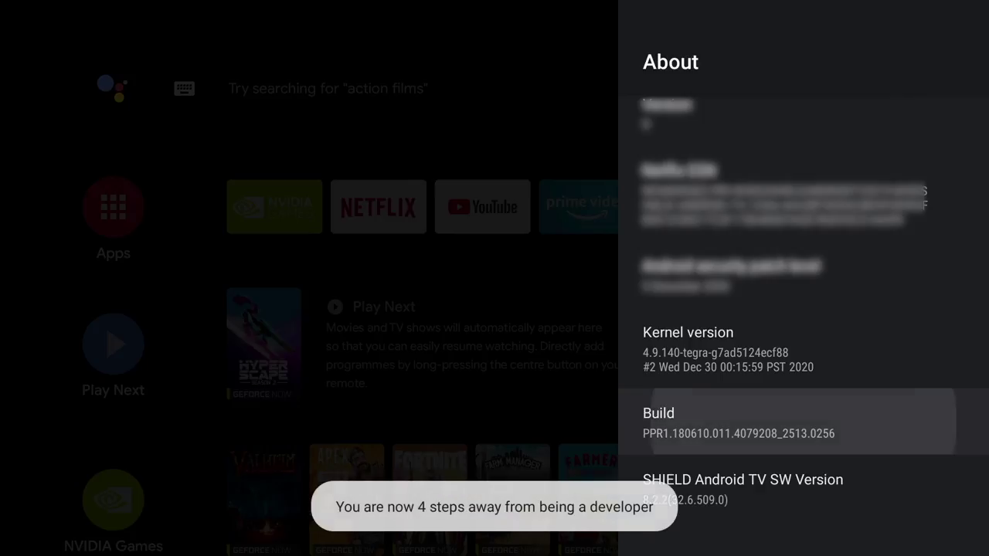
pyautogui.press('Return')
pyautogui.press('Return')
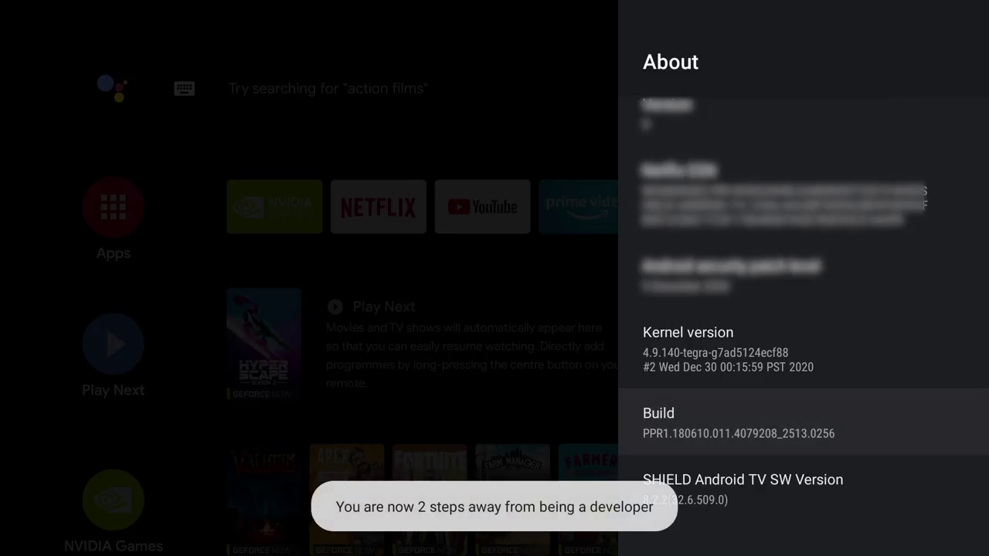
pyautogui.press('Return')
pyautogui.press('Return')
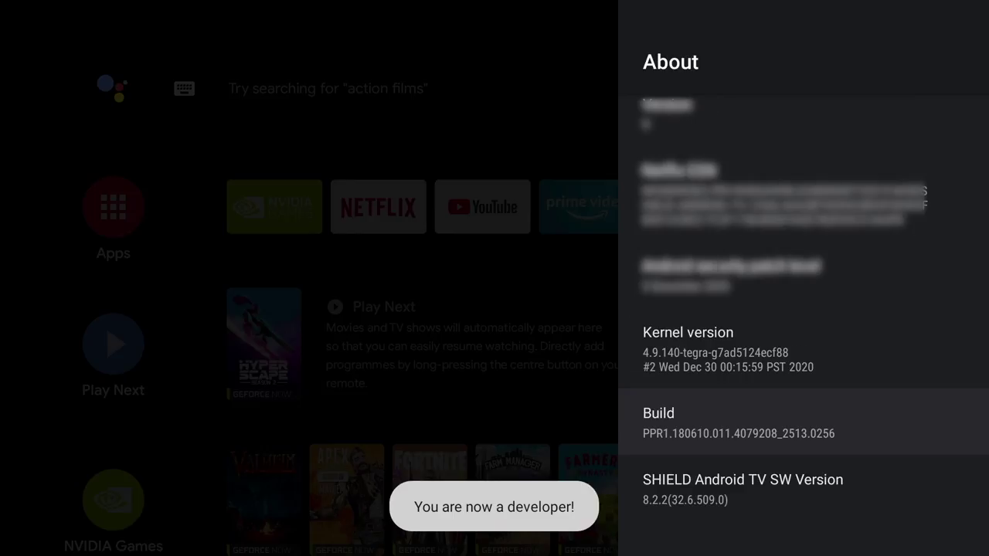
# Switch on Stay awake in Developer options, then back out to the home screen.
pyautogui.press('Escape')
pyautogui.press('Down')
pyautogui.press('Down')
pyautogui.press('Down')
pyautogui.press('Down')
pyautogui.press('Down')
pyautogui.press('Down')
pyautogui.press('Down')
pyautogui.press('Down')
pyautogui.press('Down')
pyautogui.press('Down')
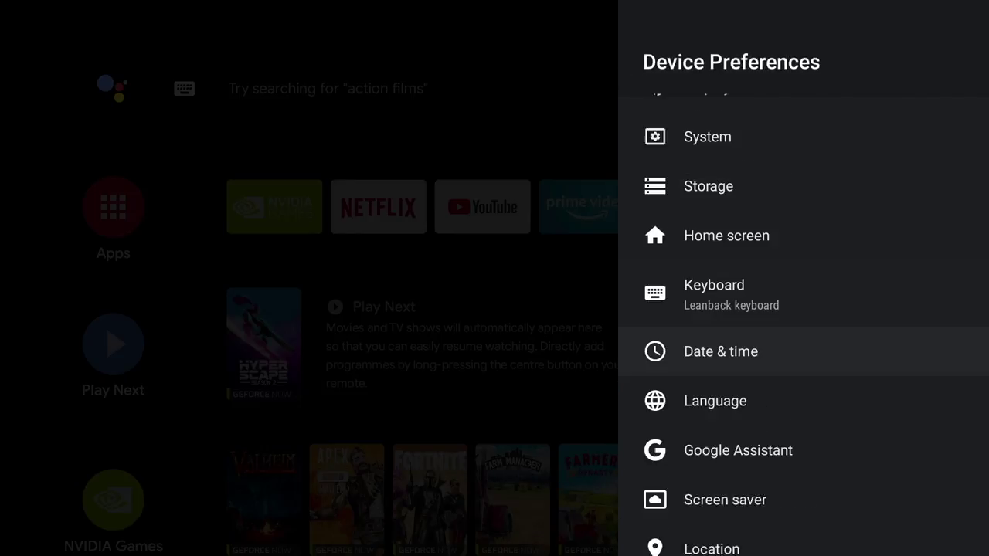
pyautogui.press('Down')
pyautogui.press('Down')
pyautogui.press('Down')
pyautogui.press('Down')
pyautogui.press('Down')
pyautogui.press('Down')
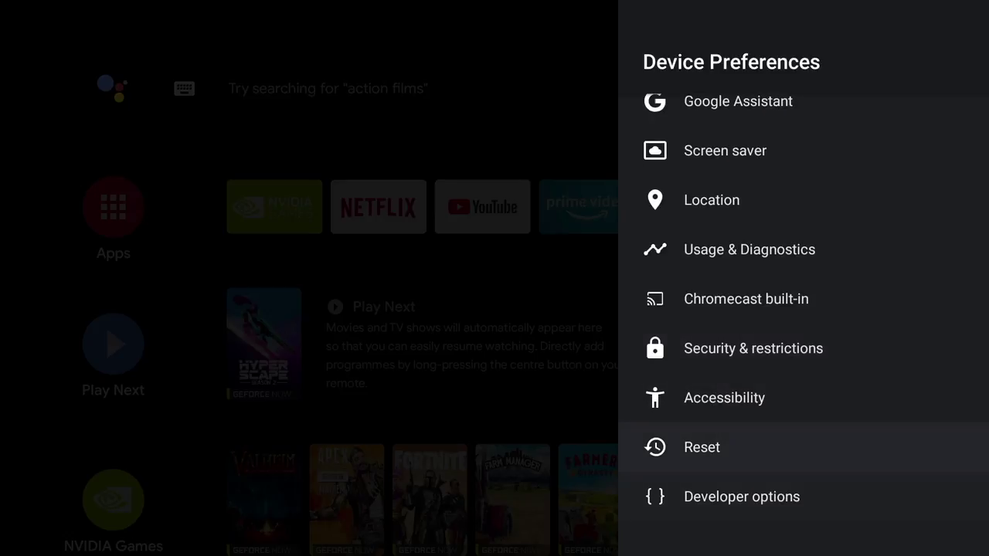
pyautogui.press('Return')
pyautogui.press('Down')
pyautogui.press('Down')
pyautogui.press('Down')
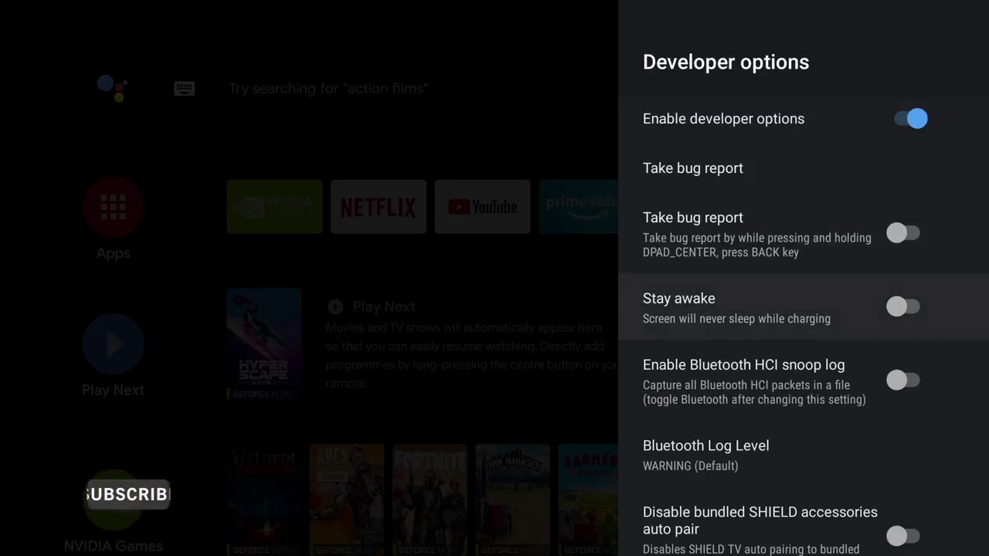
pyautogui.press('Return')
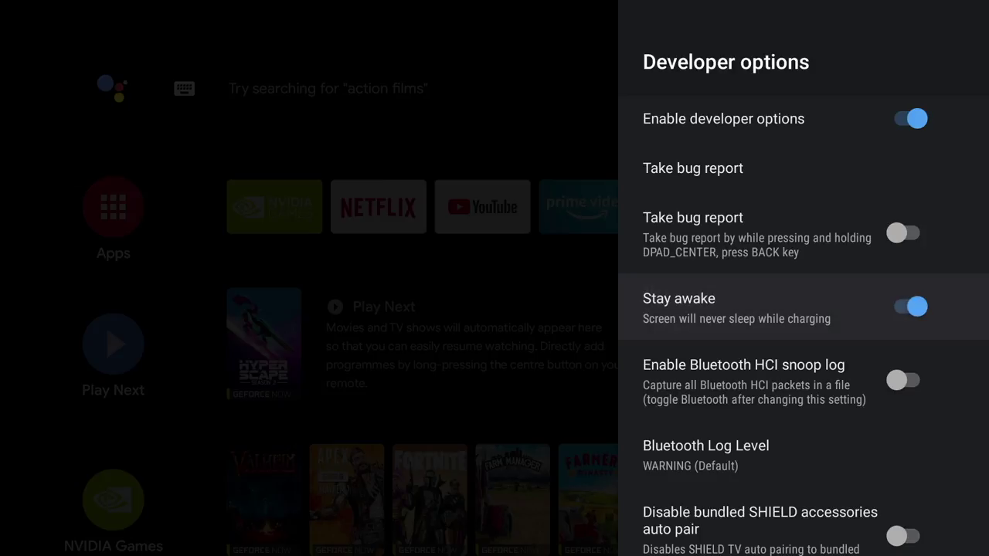
pyautogui.press('Escape')
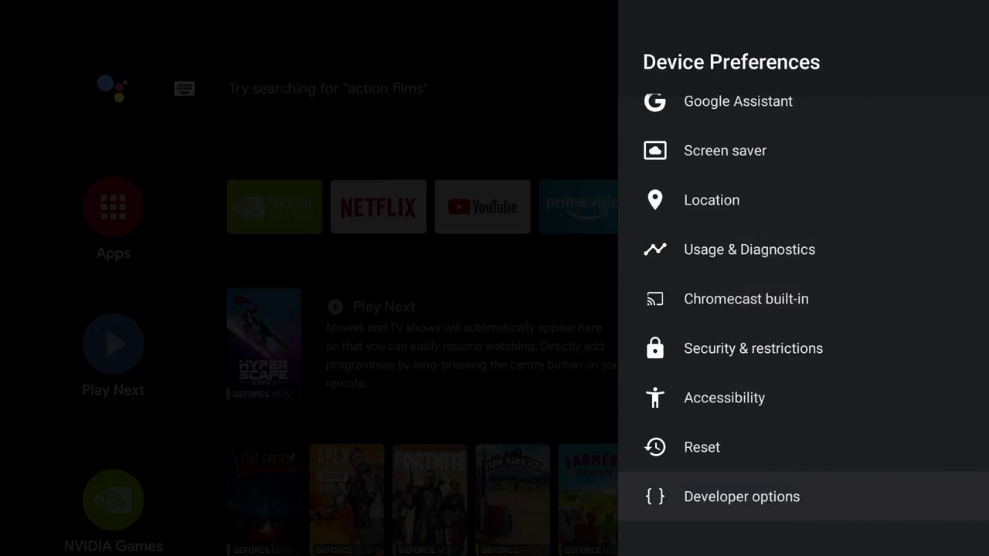
pyautogui.press('Escape')
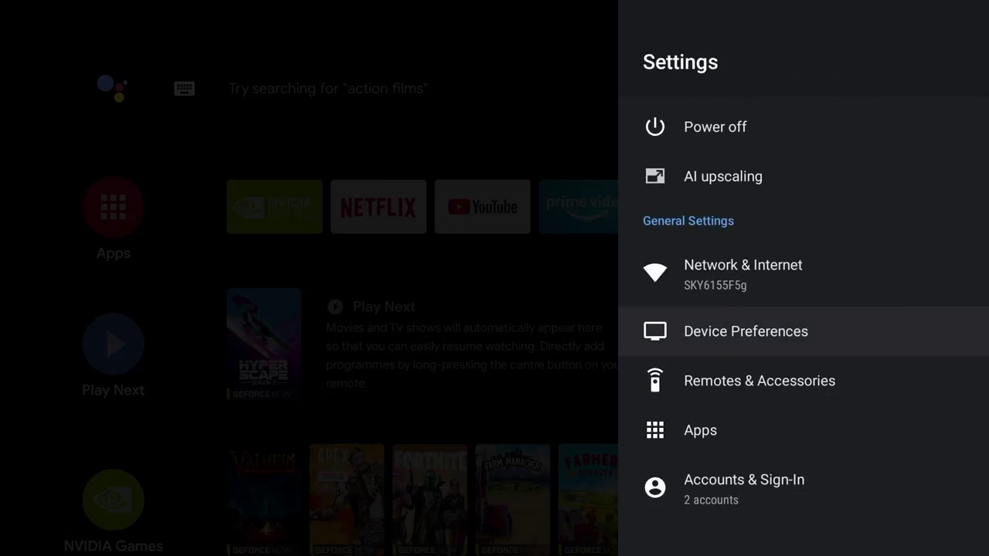
pyautogui.press('Escape')
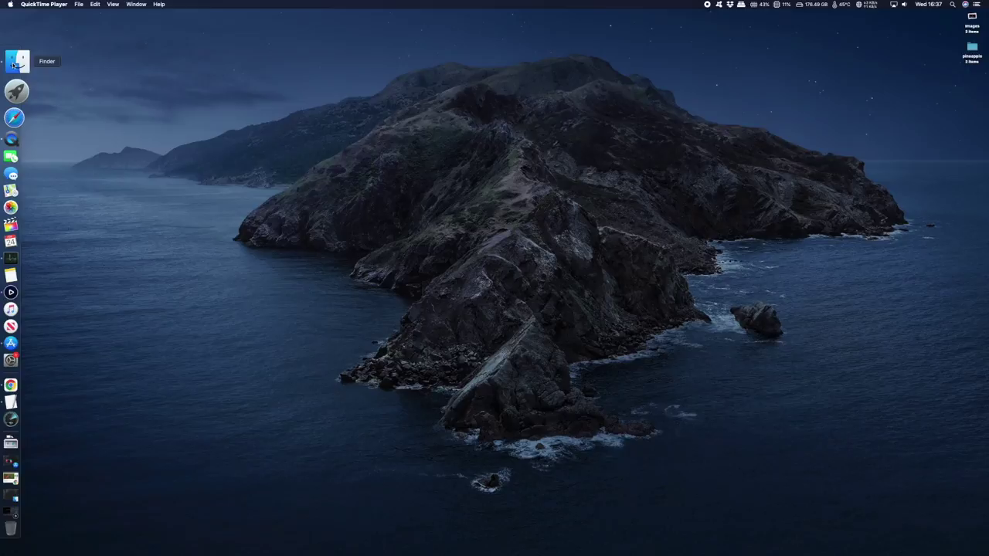
# Connect Finder to the server at 192.168.0.72.
pyautogui.click(11, 61)
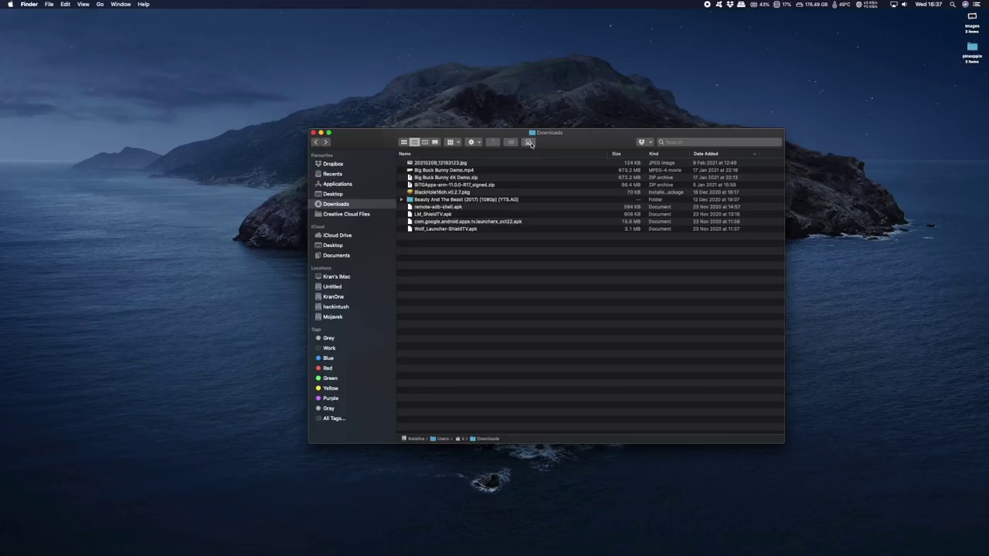
pyautogui.click(528, 142)
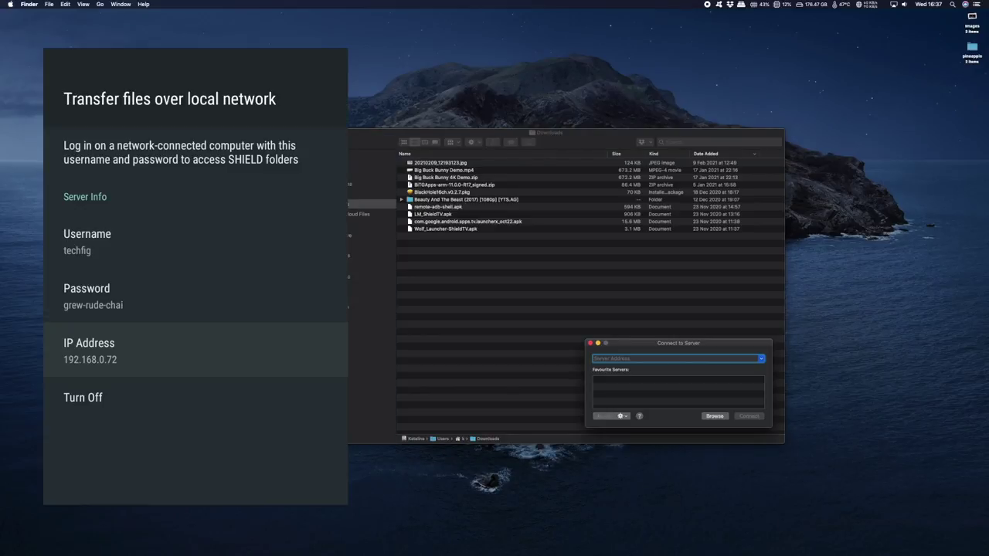
pyautogui.write('192.168.0.72')
pyautogui.click(754, 419)
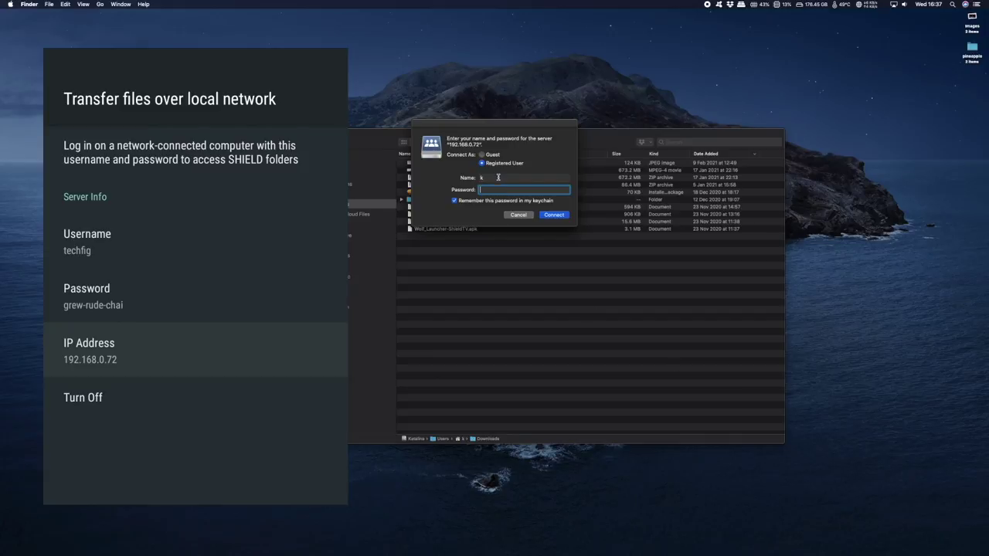
# Log in as a registered user with the SHIELD share username and password, then mount One Touch.
pyautogui.hotkey('shift', 'Tab')
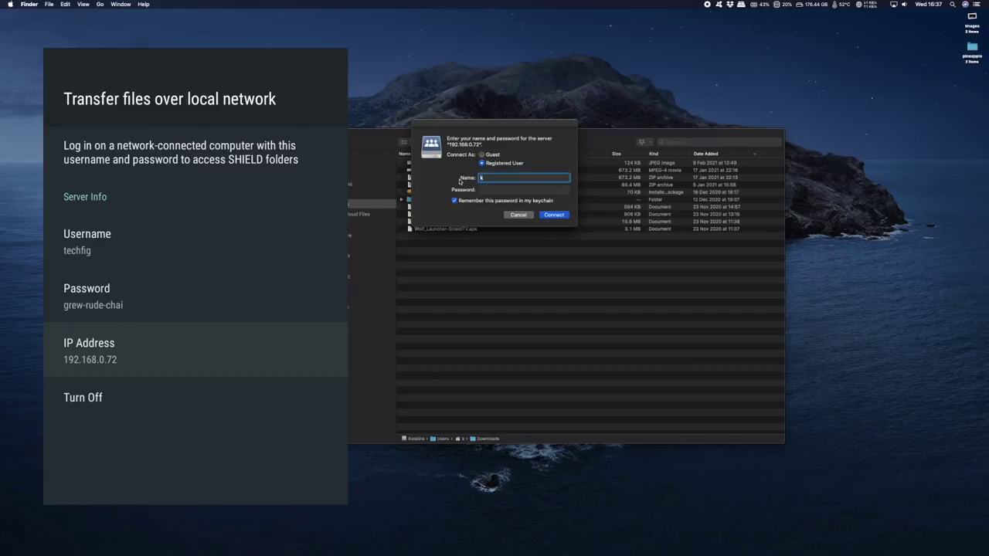
pyautogui.press('BackSpace')
pyautogui.write('techfig')
pyautogui.click(484, 190)
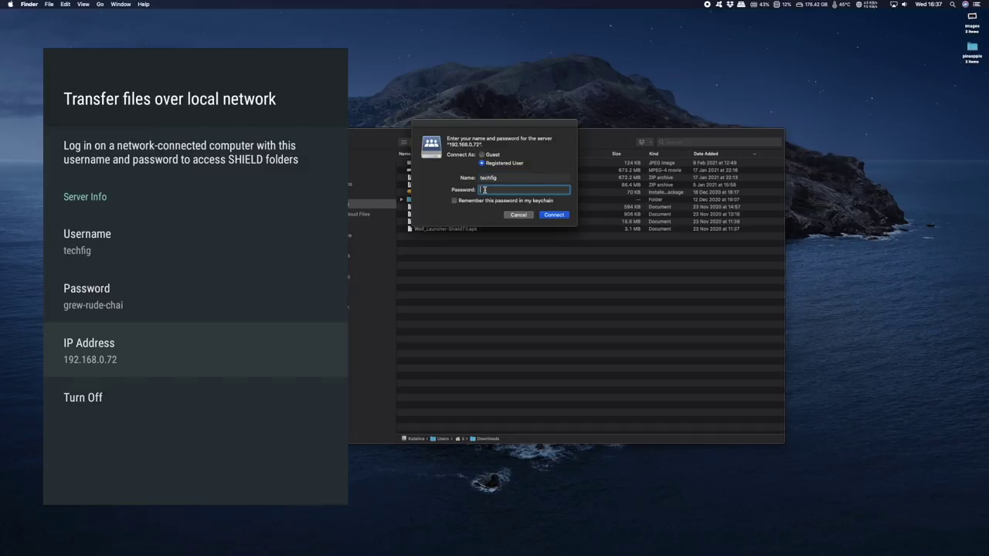
pyautogui.click(554, 215)
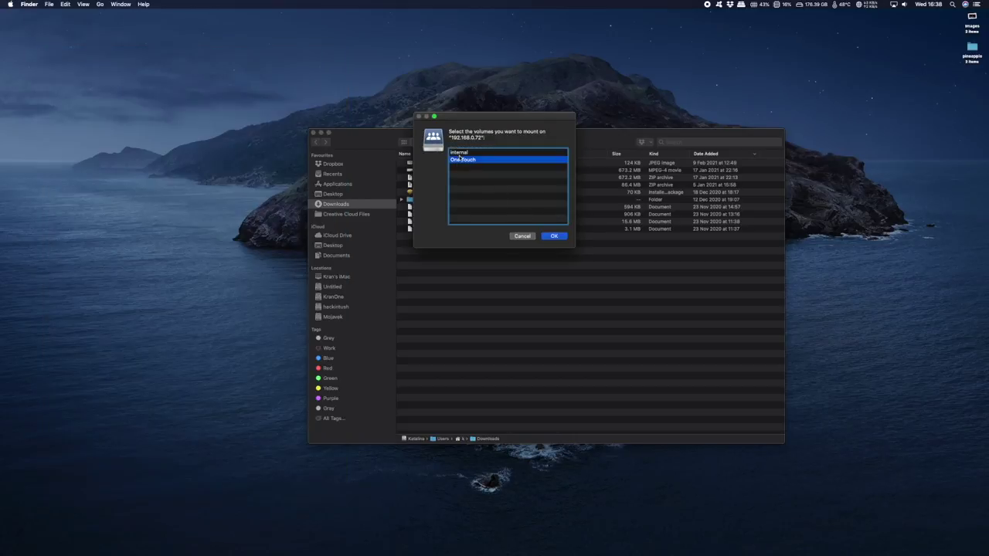
pyautogui.click(552, 236)
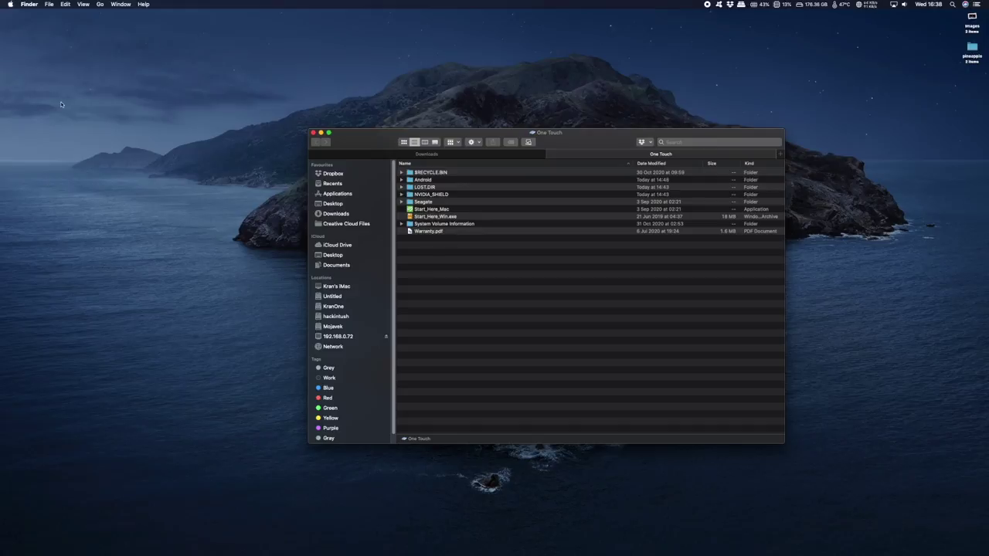
# Drag Big Buck Bunny Demo.mp4 from a second Downloads window onto the One Touch drive.
pyautogui.moveTo(2, 75)
pyautogui.click(15, 98)
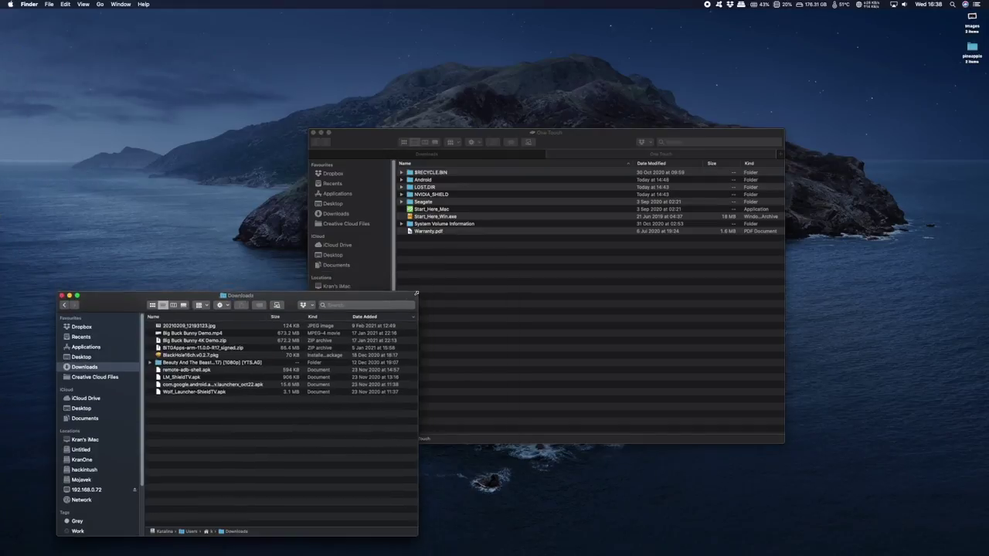
pyautogui.click(196, 336)
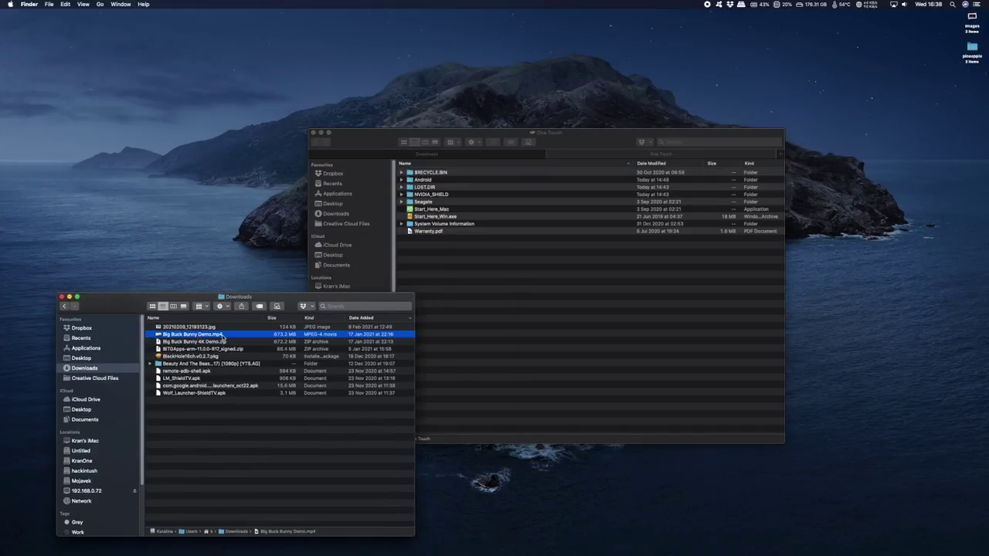
pyautogui.moveTo(198, 338); pyautogui.dragTo(510, 269)
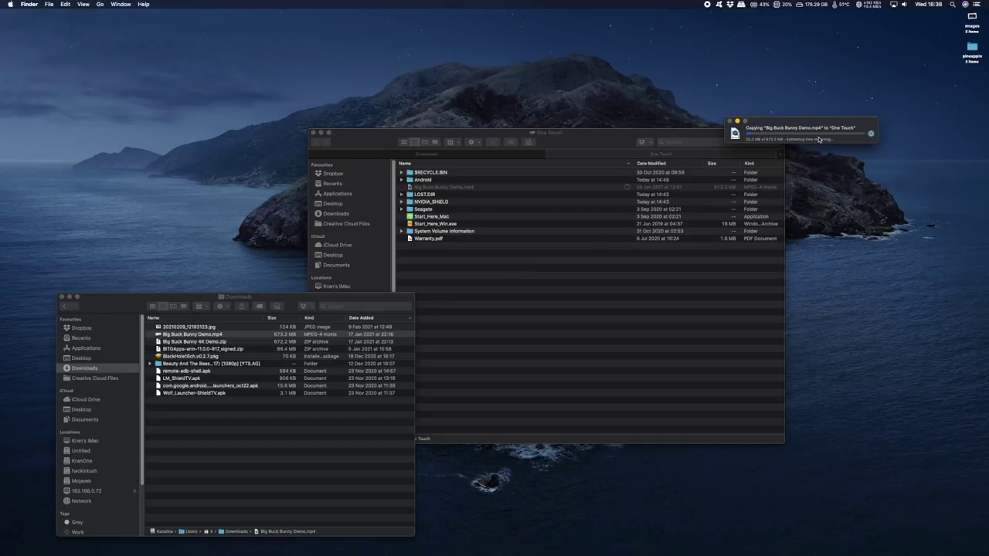
pyautogui.moveTo(805, 141); pyautogui.dragTo(508, 272)
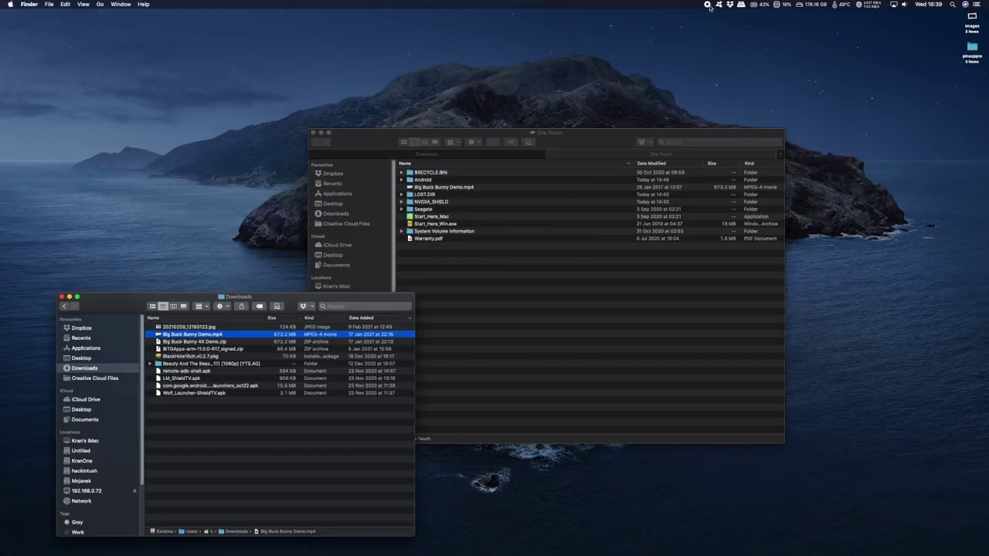
# Open the copied Big Buck Bunny Demo.mp4 from One Touch in QuickTime and play it from 00:30.
pyautogui.click(476, 188)
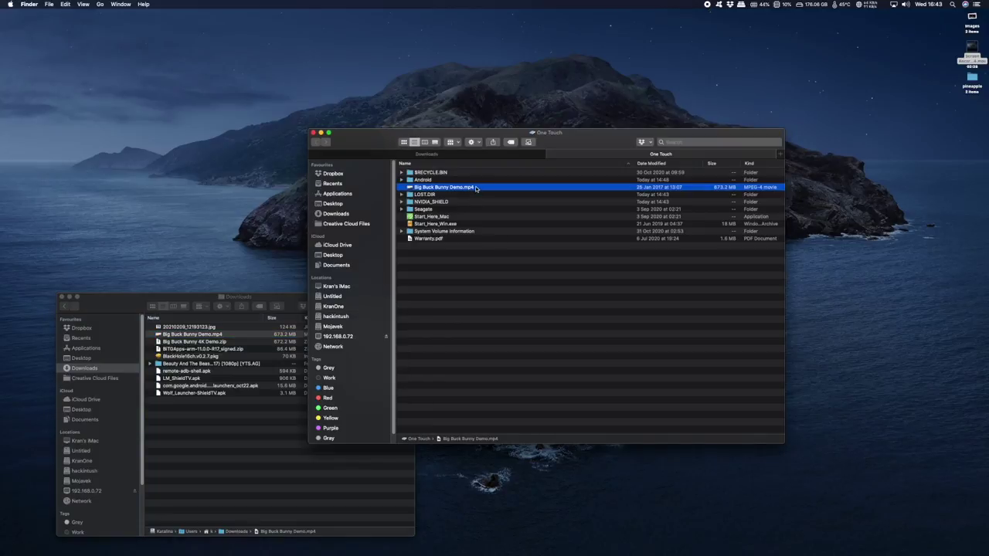
pyautogui.doubleClick(476, 188)
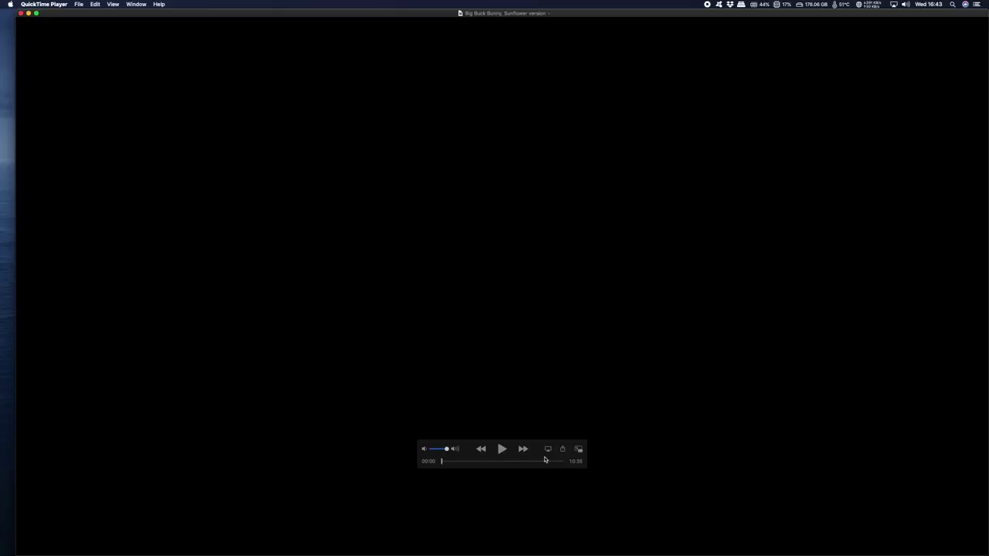
pyautogui.click(502, 448)
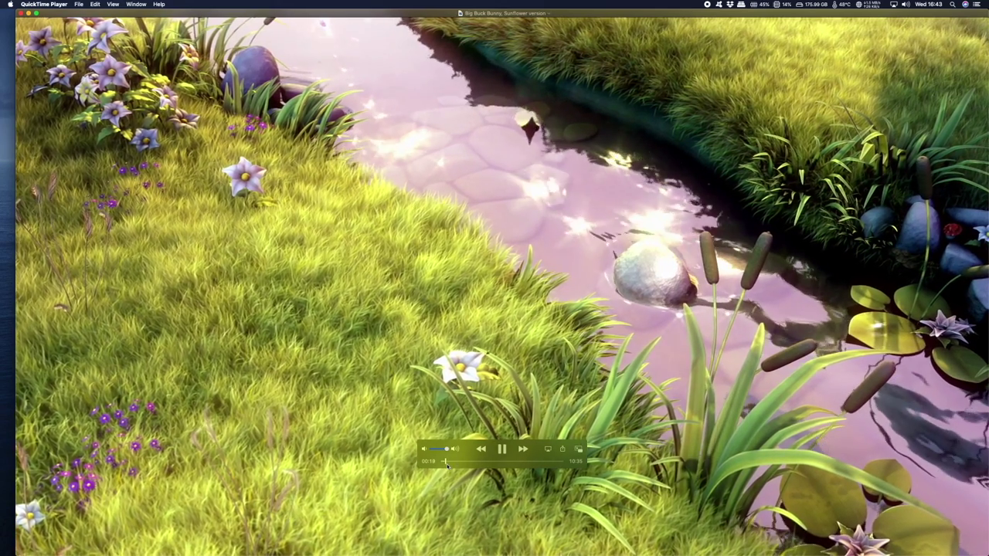
pyautogui.moveTo(445, 461); pyautogui.dragTo(452, 462)
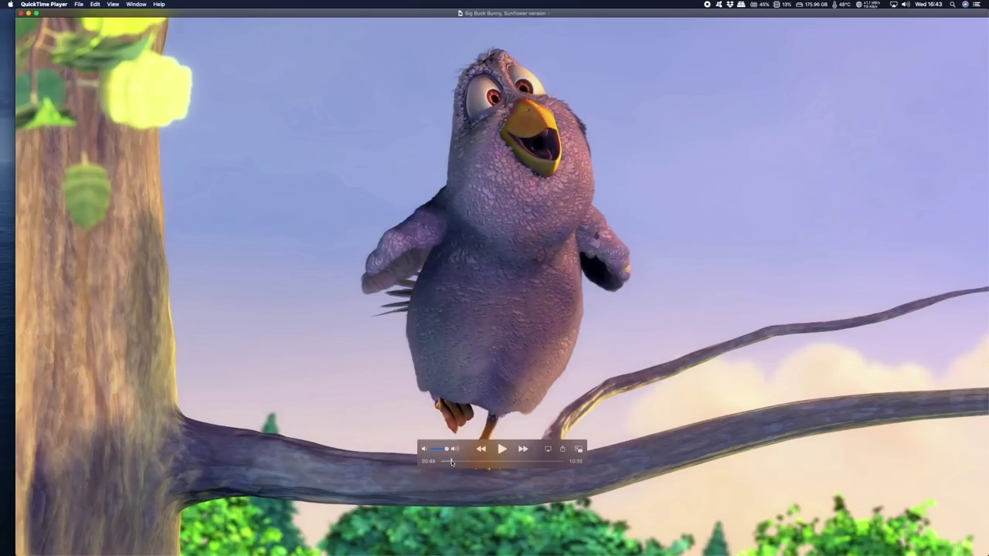
pyautogui.press('space')
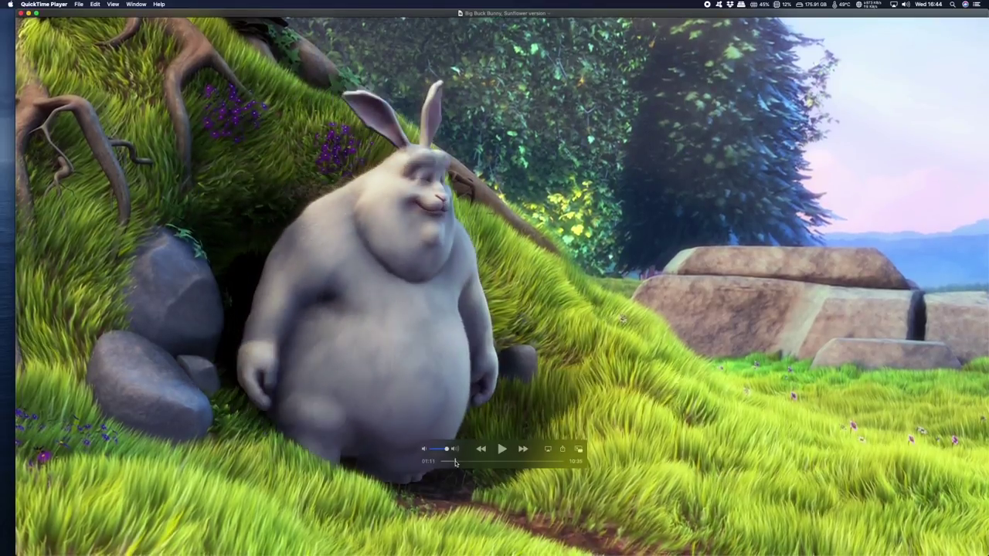
# Skip through 02:39, 04:42 and 06:08, exit full screen, play from 08:41, then close it.
pyautogui.moveTo(456, 461); pyautogui.dragTo(473, 462)
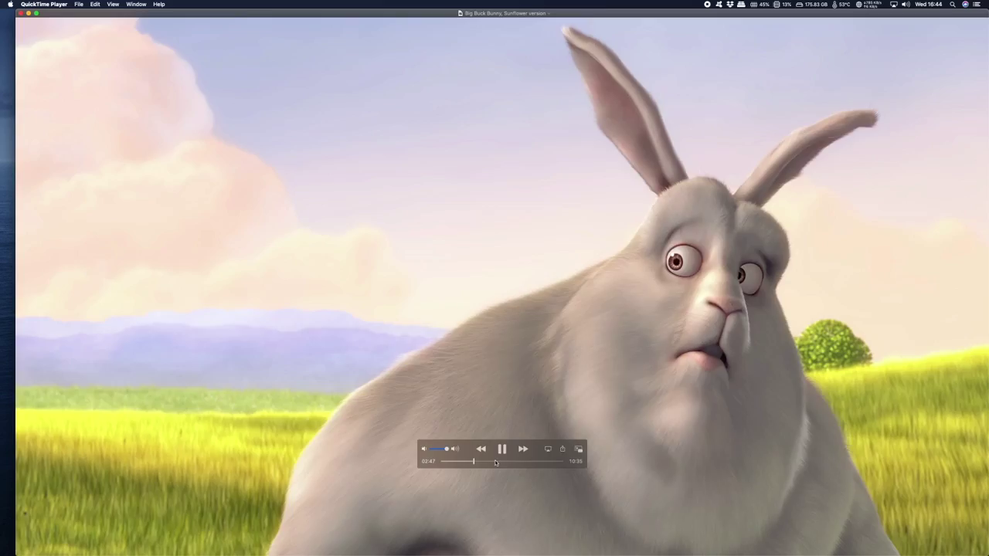
pyautogui.click(496, 462)
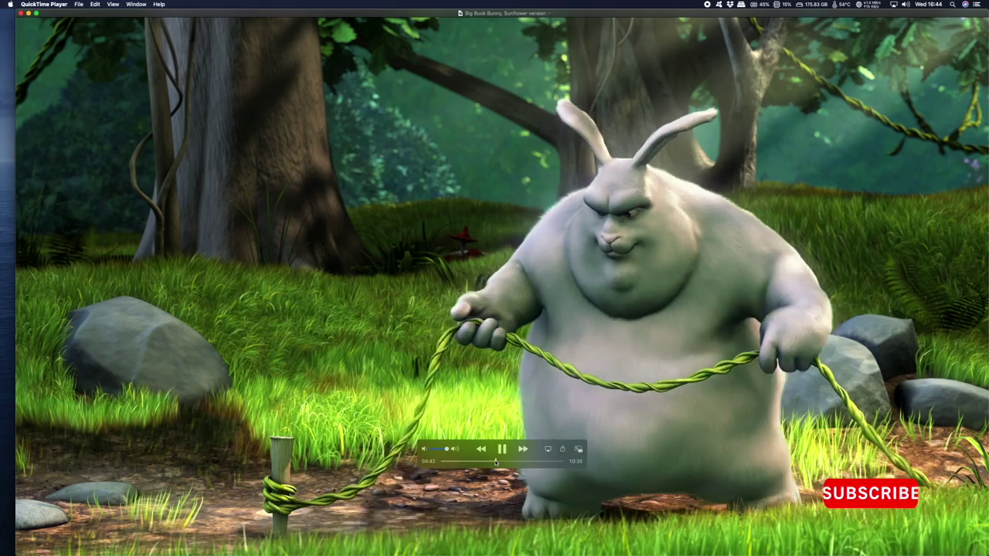
pyautogui.moveTo(518, 462); pyautogui.dragTo(521, 462)
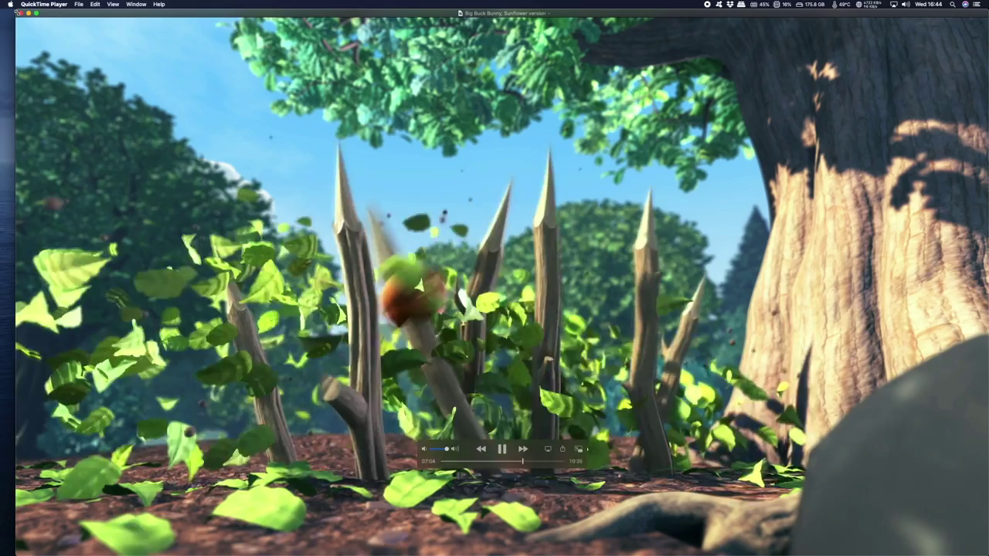
pyautogui.click(35, 14)
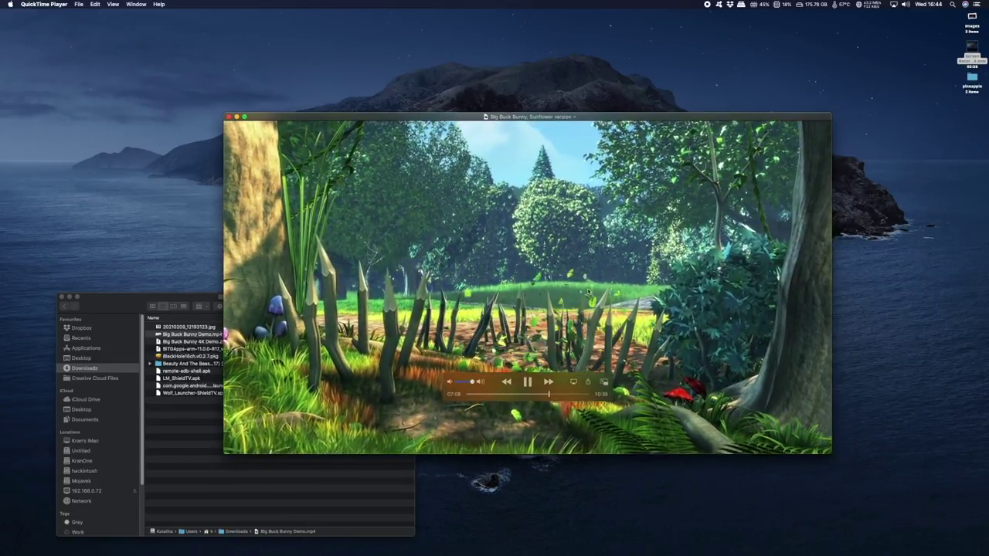
pyautogui.moveTo(549, 394); pyautogui.dragTo(567, 395)
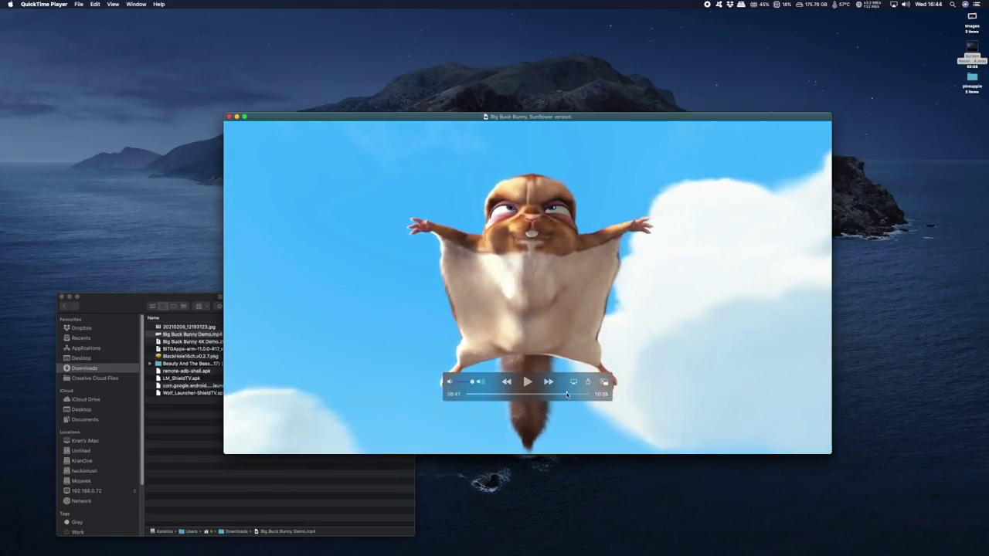
pyautogui.press('space')
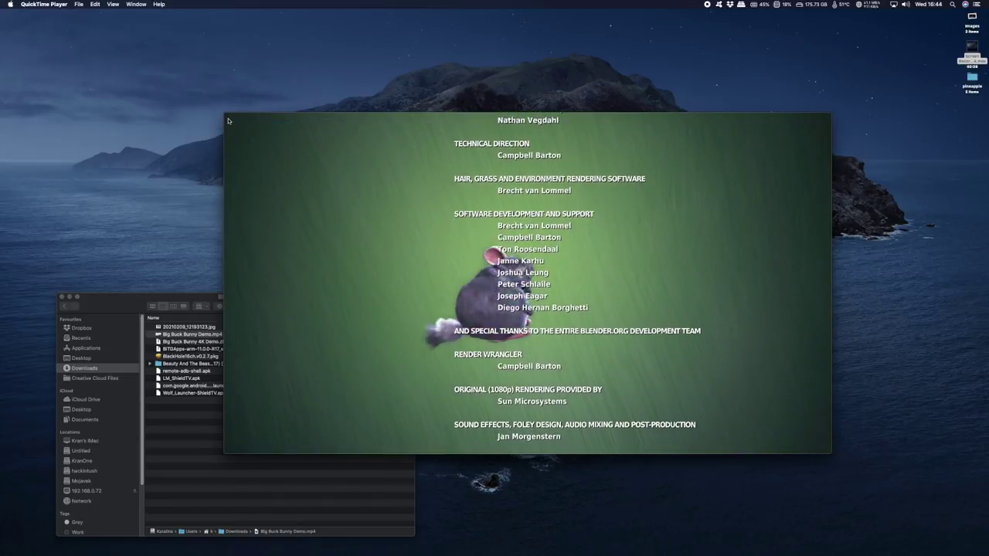
pyautogui.press('super+w')
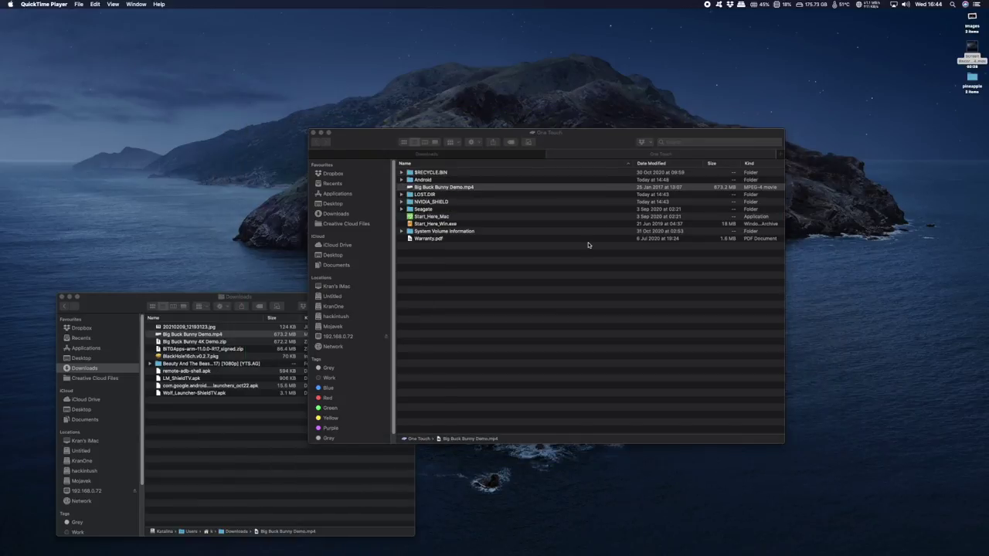
# Open Big Buck Bunny Demo.mp4 and My Fav Android TV Apps4k.mov, playing the apps video top left.
pyautogui.press('super+q')
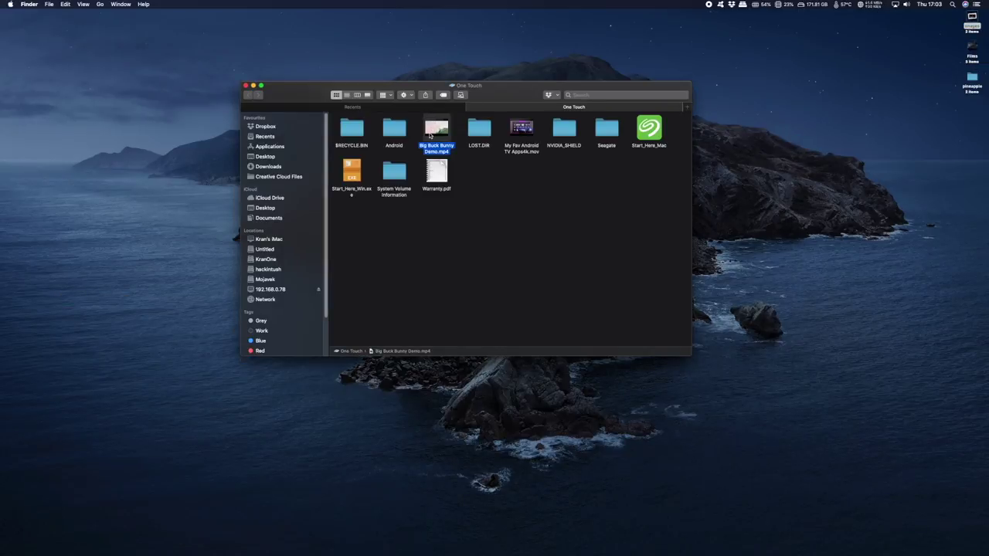
pyautogui.doubleClick(429, 136)
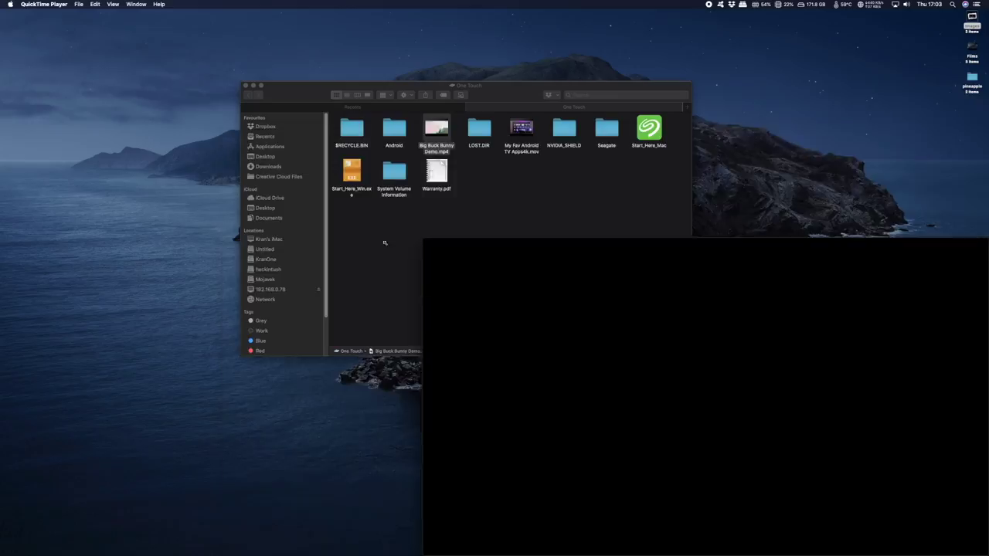
pyautogui.doubleClick(516, 129)
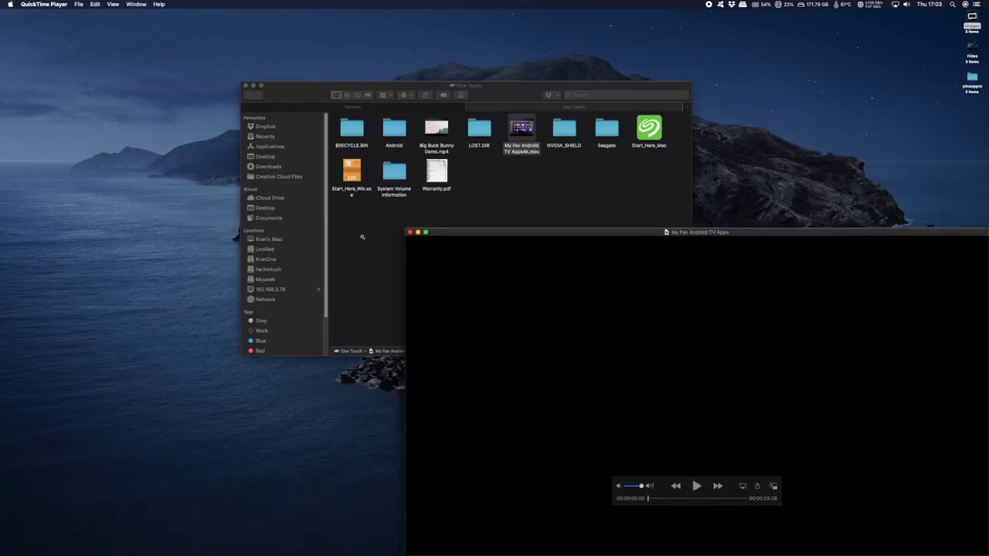
pyautogui.moveTo(673, 331); pyautogui.dragTo(215, 85)
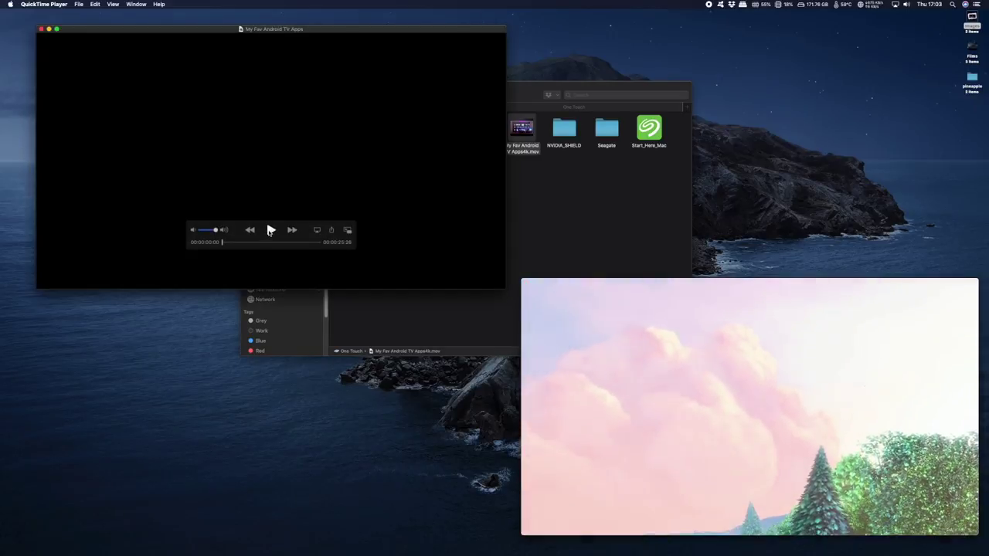
pyautogui.click(271, 230)
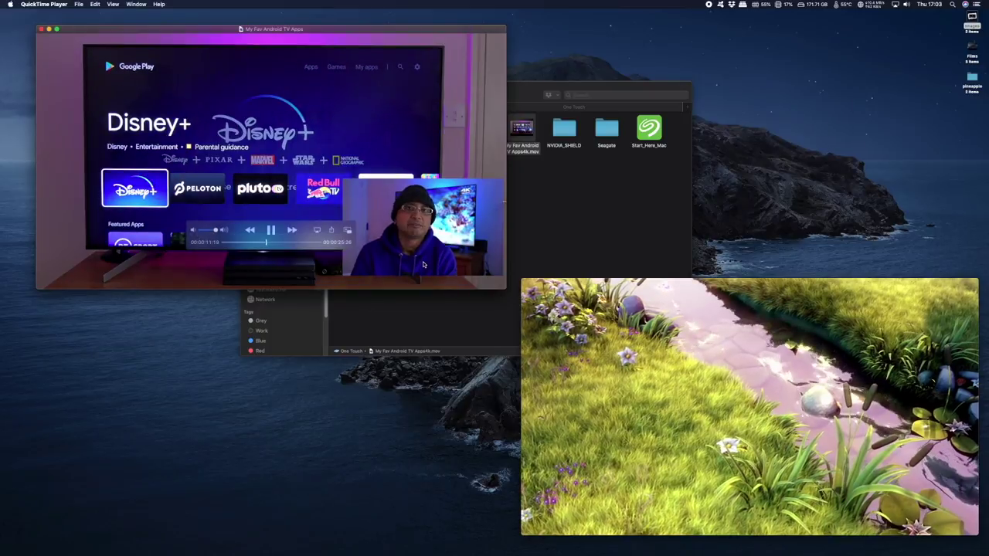
# Move the One Touch window to the lower left and dismiss the couldn't-be-ejected warning.
pyautogui.moveTo(688, 403)
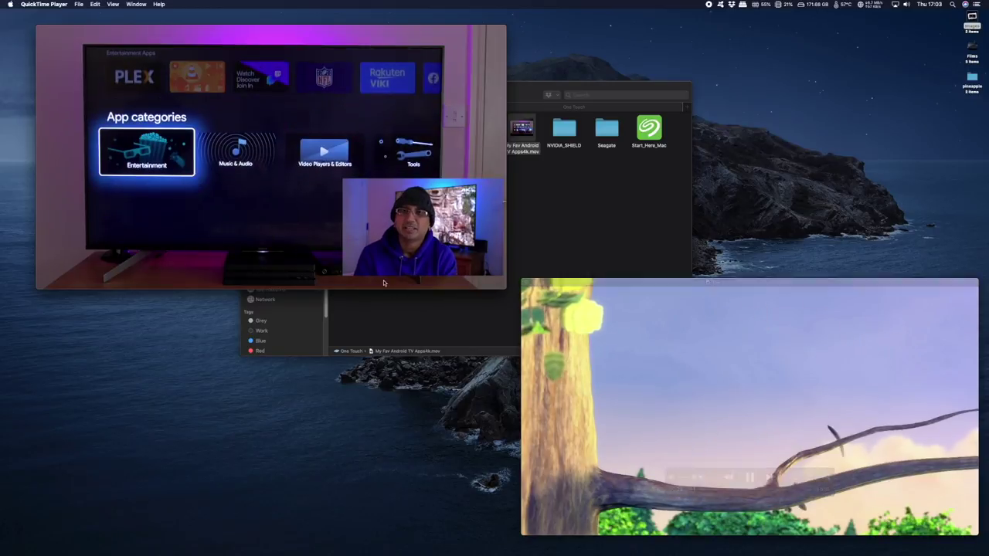
pyautogui.moveTo(373, 261)
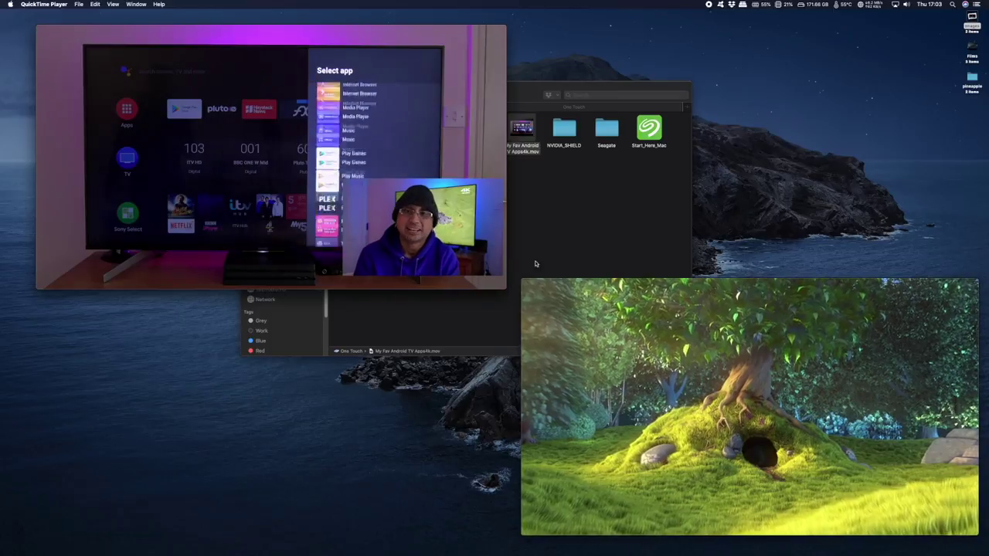
pyautogui.click(554, 233)
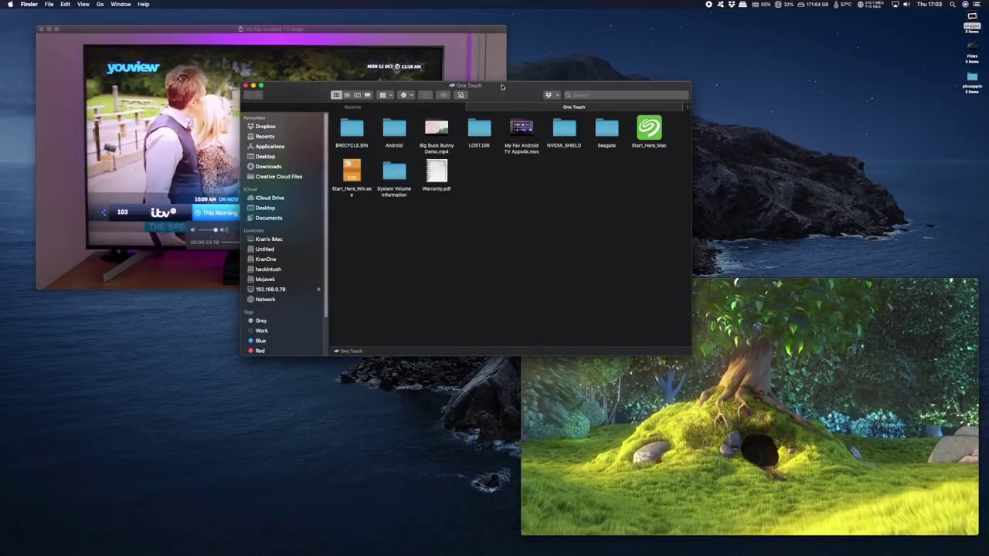
pyautogui.moveTo(501, 86); pyautogui.dragTo(308, 295)
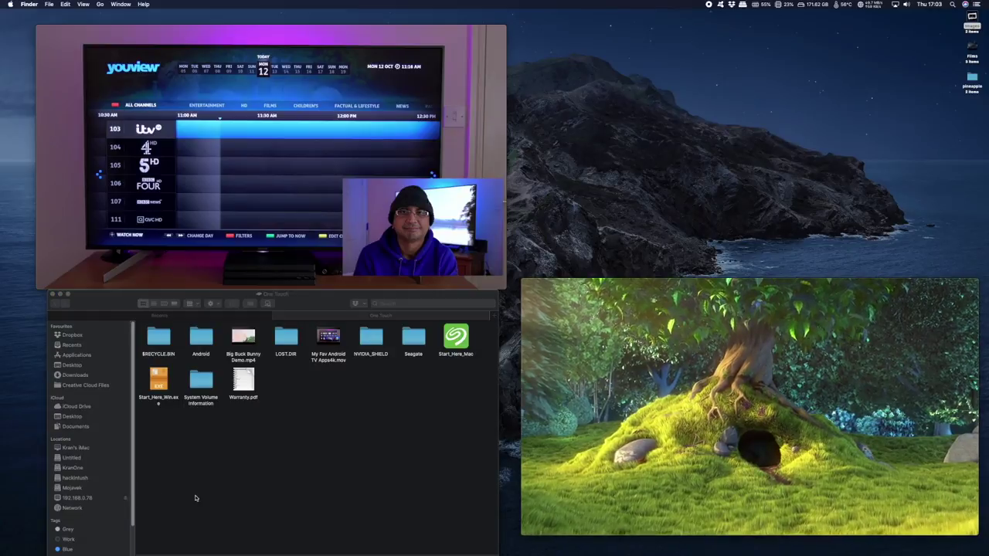
pyautogui.moveTo(521, 148); pyautogui.dragTo(661, 131)
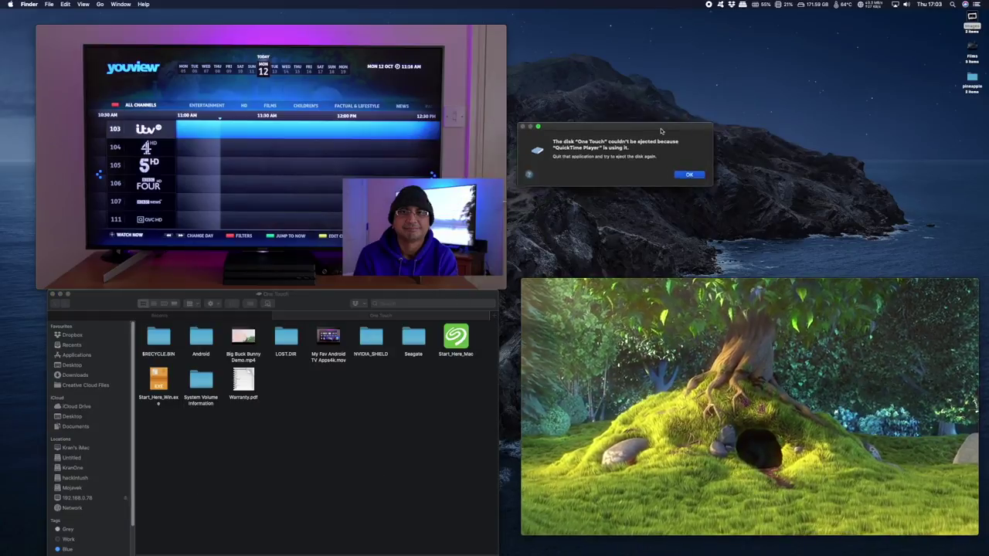
pyautogui.click(712, 174)
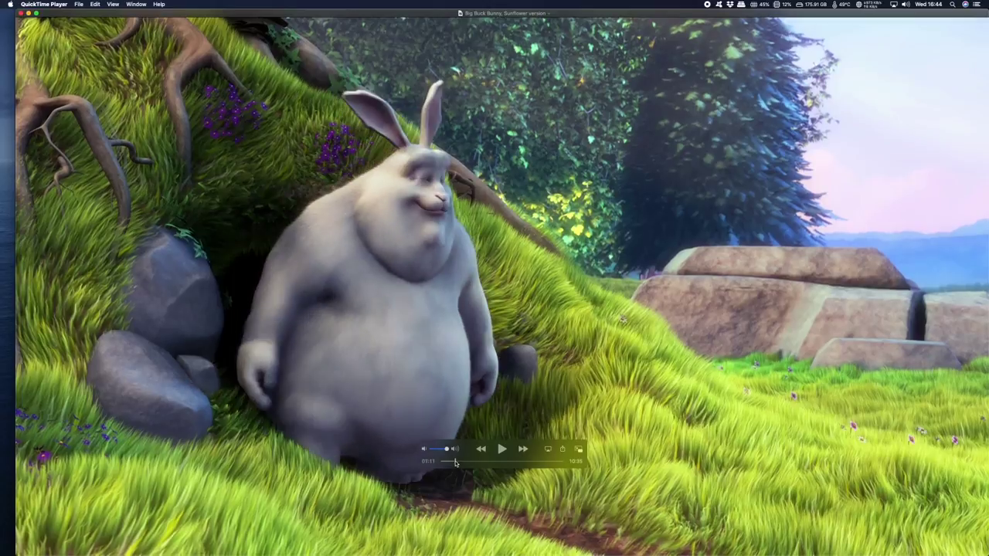
# Skip Big Buck Bunny through 02:39, 04:42 and 07:00, window and centre it, then jump to 08:41.
pyautogui.moveTo(456, 462); pyautogui.dragTo(472, 461)
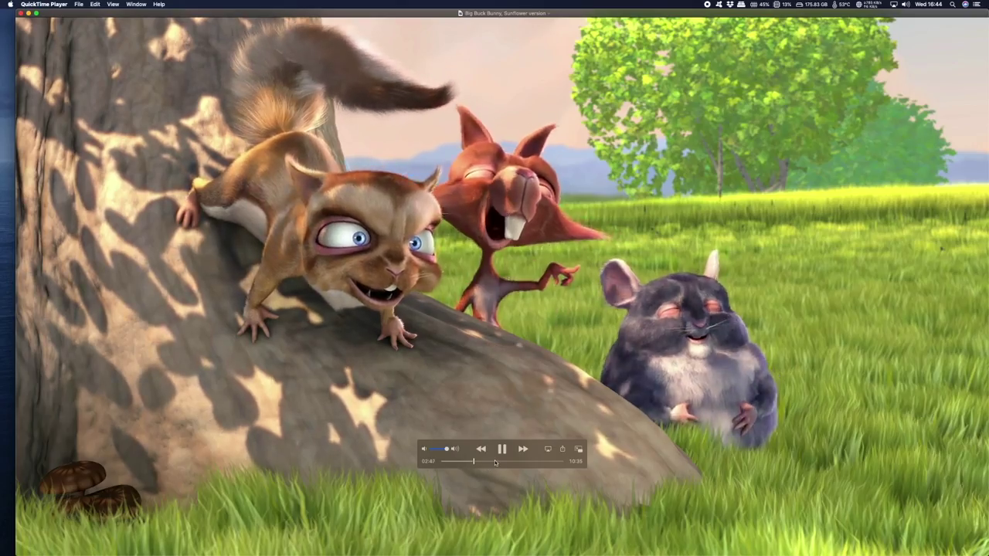
pyautogui.click(495, 461)
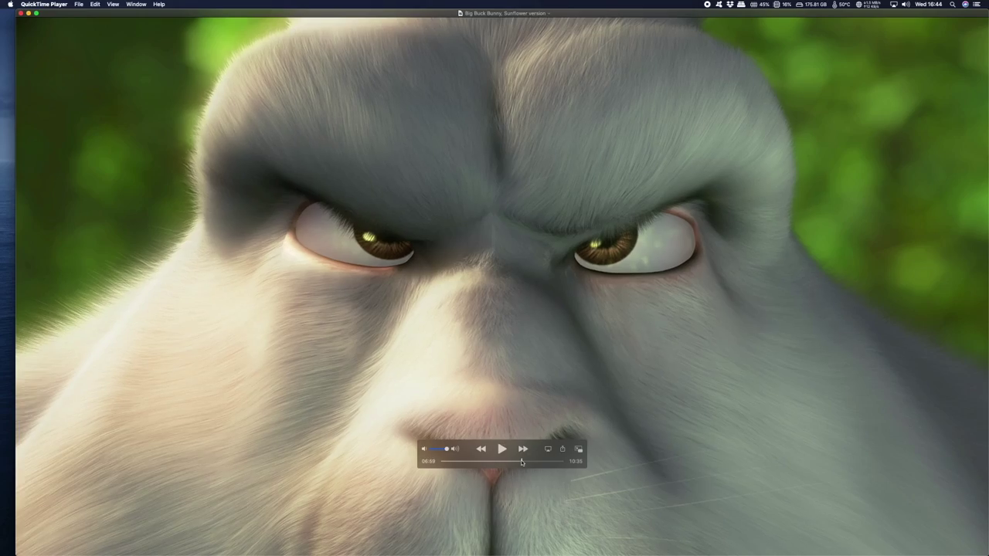
pyautogui.moveTo(522, 462); pyautogui.dragTo(522, 462)
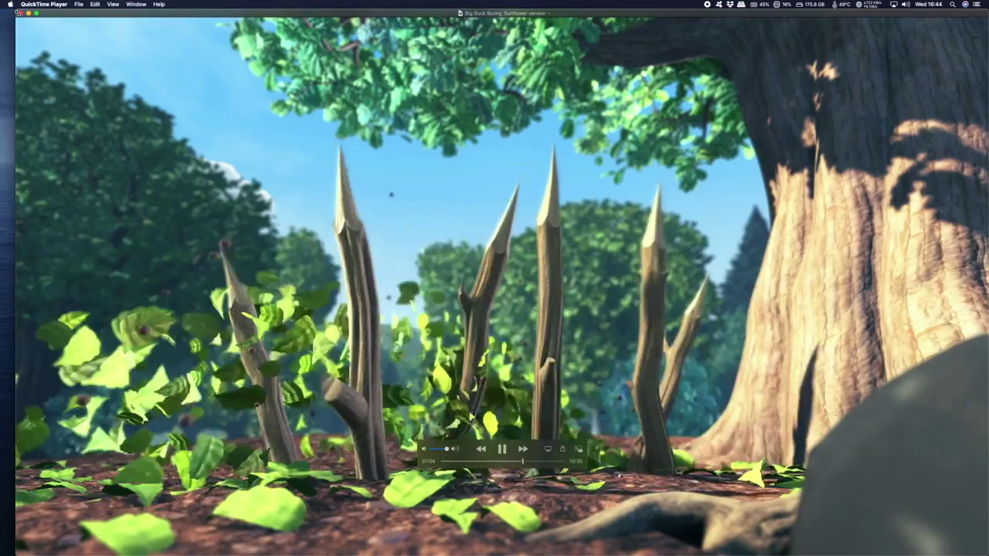
pyautogui.click(35, 13)
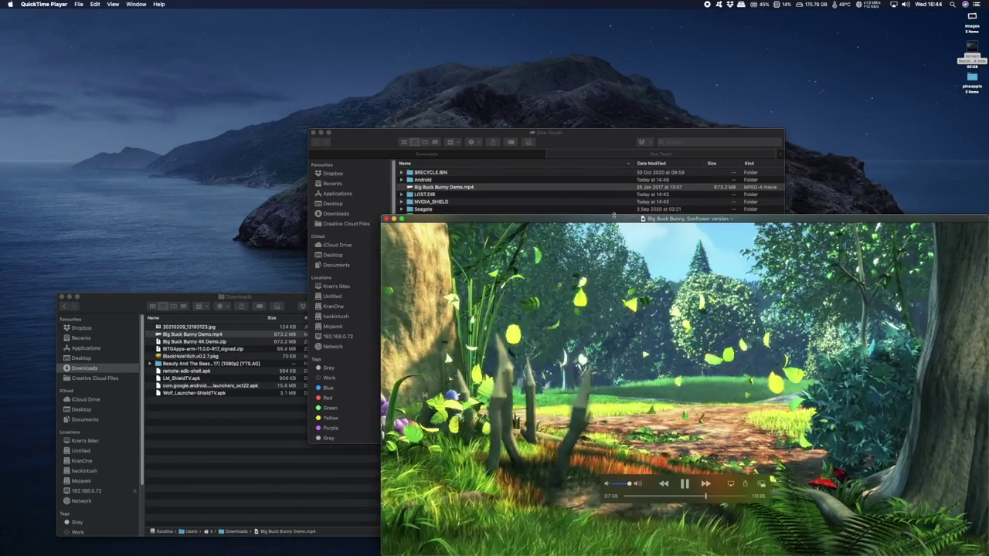
pyautogui.moveTo(614, 216); pyautogui.dragTo(458, 114)
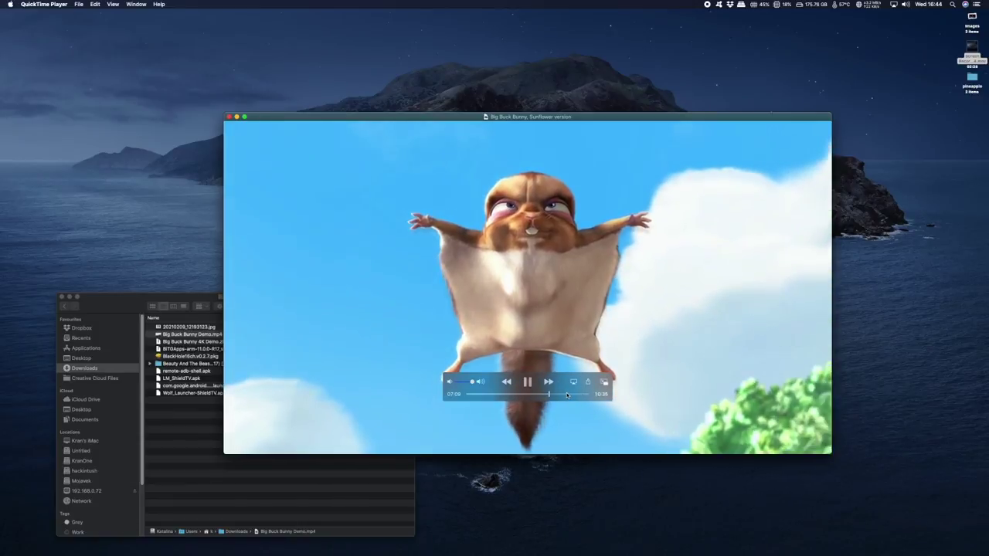
pyautogui.click(566, 393)
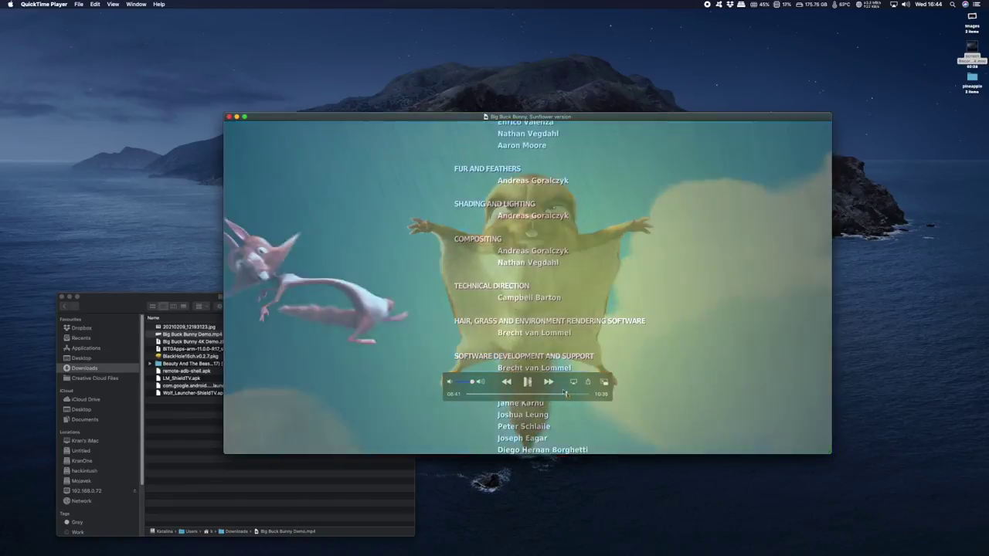